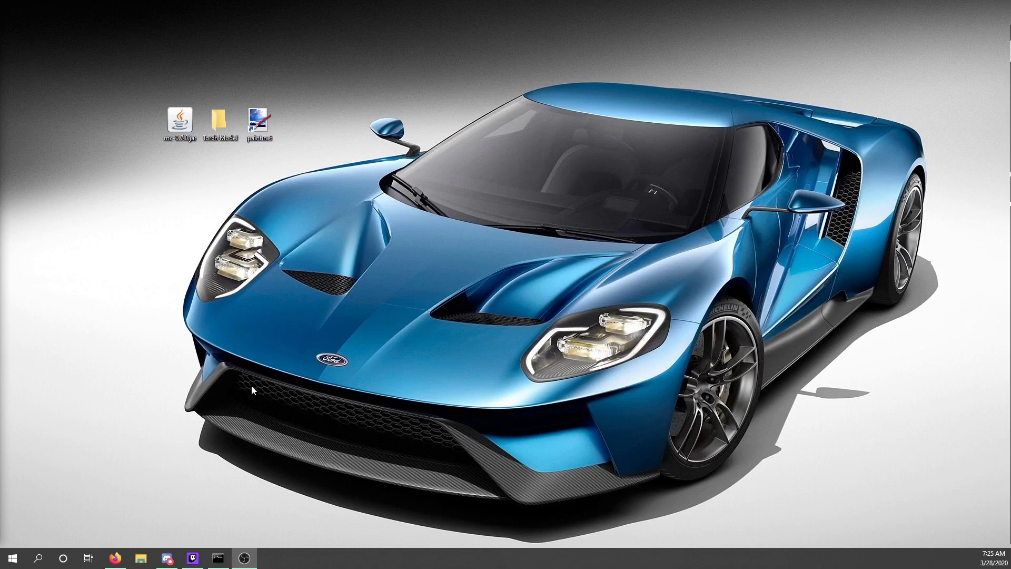
Step: Launch MrCrayfish's Model Creator from the desktop and add a first cube to the empty model
double_click(182, 122)
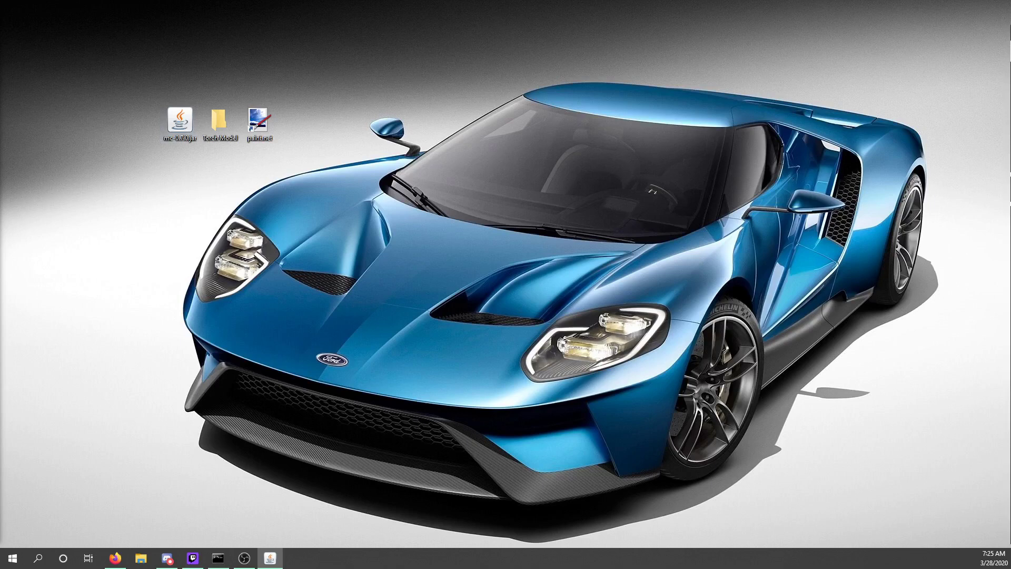
left_click_drag(195, 64, 589, 66)
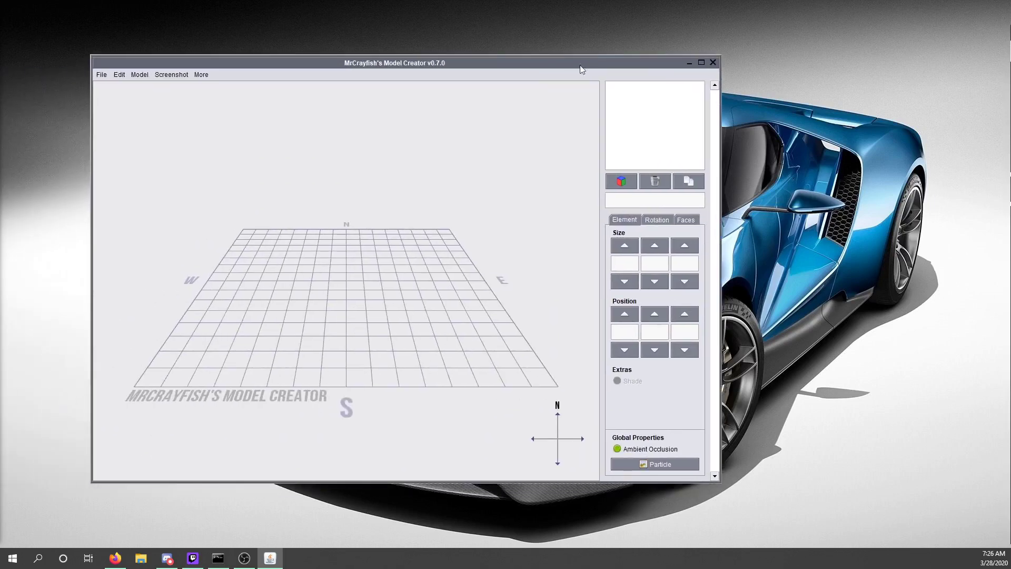
left_click_drag(363, 192, 308, 295)
left_click_drag(437, 314, 479, 273)
left_click(622, 181)
left_click_drag(282, 268, 623, 248)
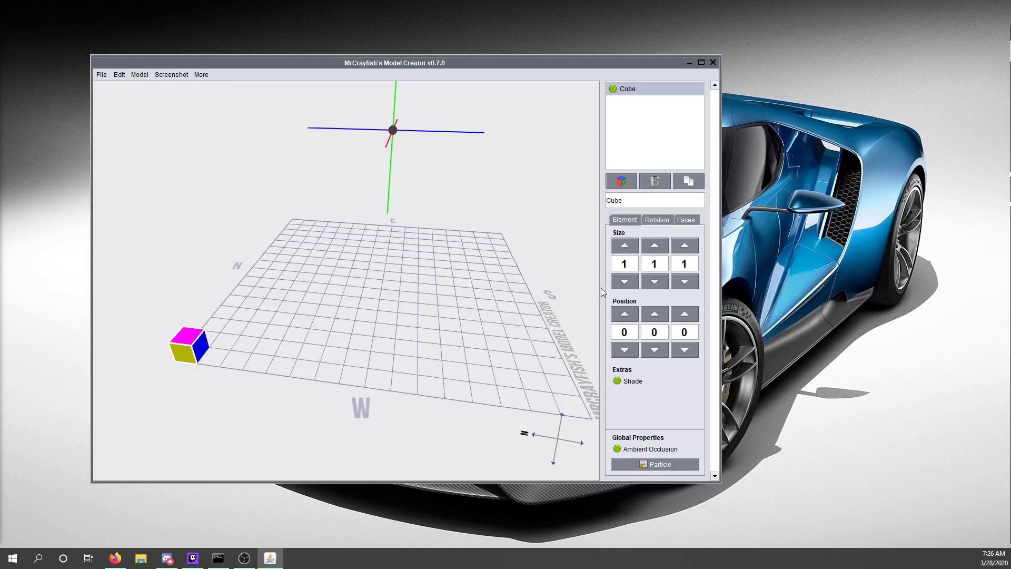
Step: Move the cube to position 4, 0, 5 on the grid
left_click(633, 316)
left_click(634, 316)
left_click(633, 316)
left_click(633, 316)
left_click(654, 314)
left_click(655, 315)
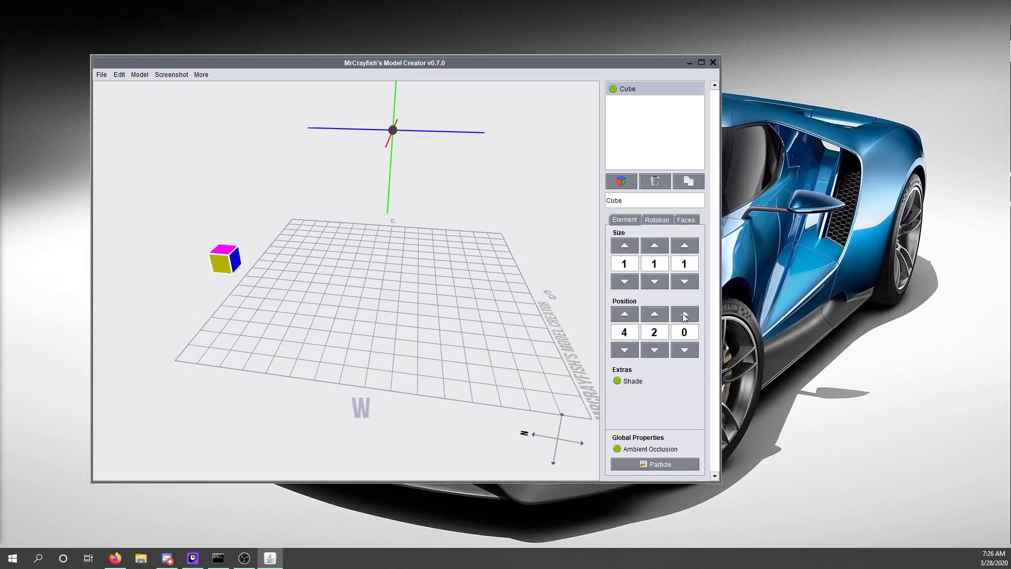
left_click(660, 351)
left_click(660, 350)
left_click(685, 315)
left_click(685, 314)
left_click(685, 315)
left_click(685, 314)
left_click(685, 315)
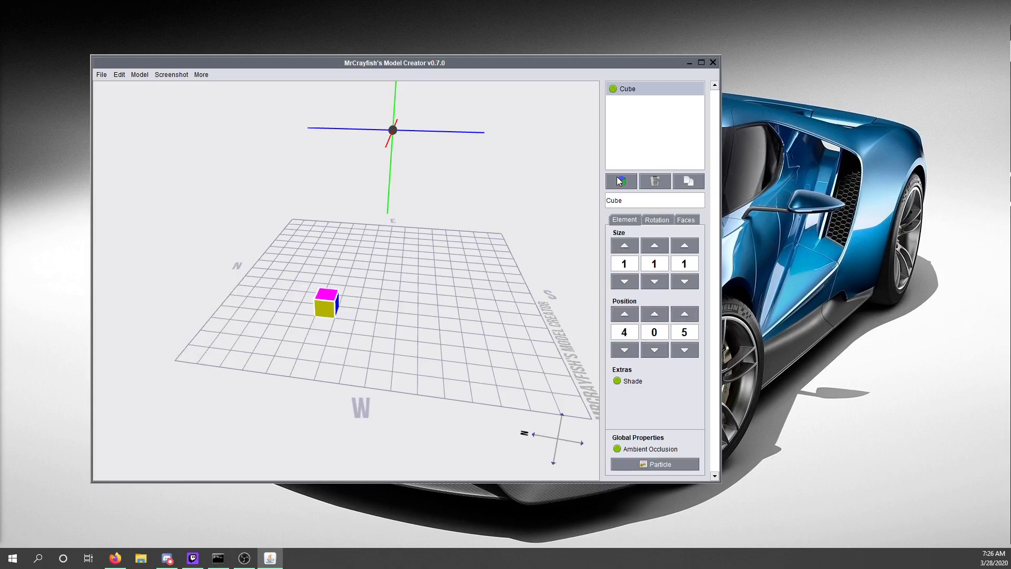
Step: Add a second cube and set its position to 3, 0, 0
left_click(621, 181)
left_click(634, 315)
left_click(634, 314)
left_click(634, 314)
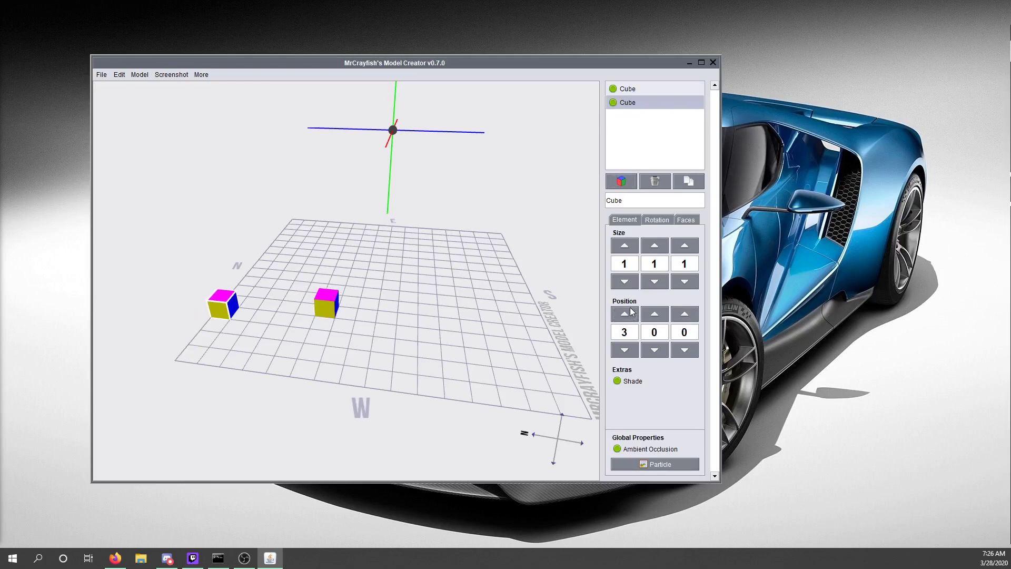
Step: Try enlarging the second cube by one unit along each axis in turn, restoring its size each time
left_click_drag(472, 289, 331, 312)
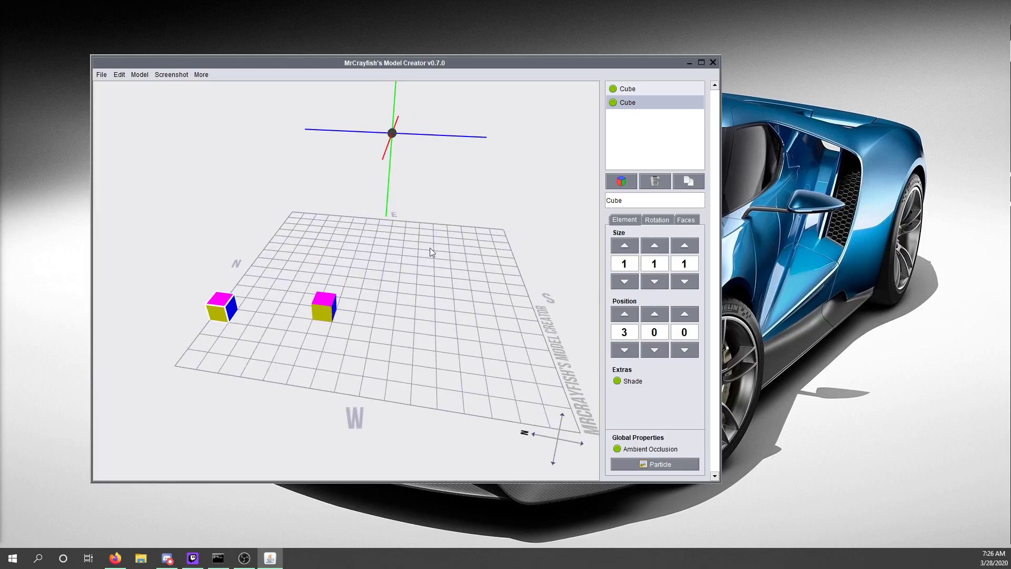
left_click_drag(429, 248, 574, 264)
left_click(624, 245)
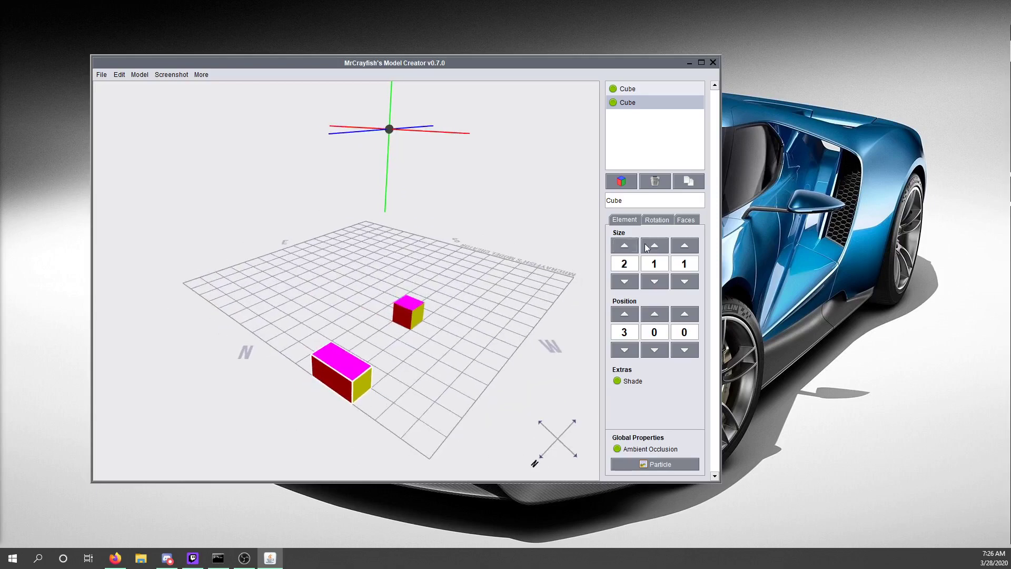
left_click(624, 282)
left_click(652, 244)
left_click(653, 282)
left_click(682, 245)
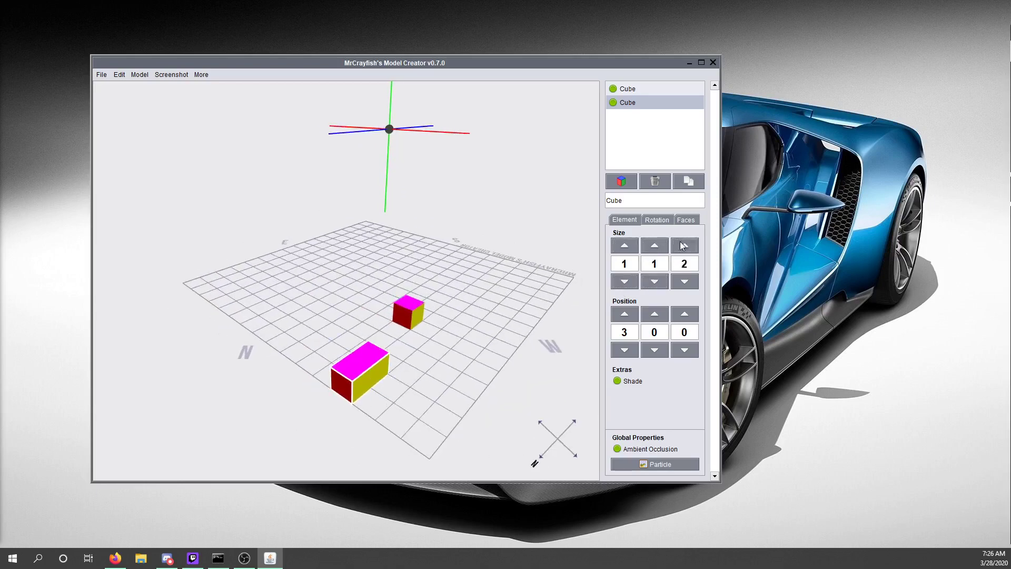
left_click(685, 279)
Step: Switch the second cube's rotation axis to Y and try out its rotation angle control
left_click(659, 220)
mouse_move(655, 339)
left_mouse_down()
mouse_move(635, 338)
mouse_move(690, 345)
mouse_move(636, 348)
mouse_move(690, 350)
mouse_move(613, 347)
mouse_move(654, 347)
left_mouse_up()
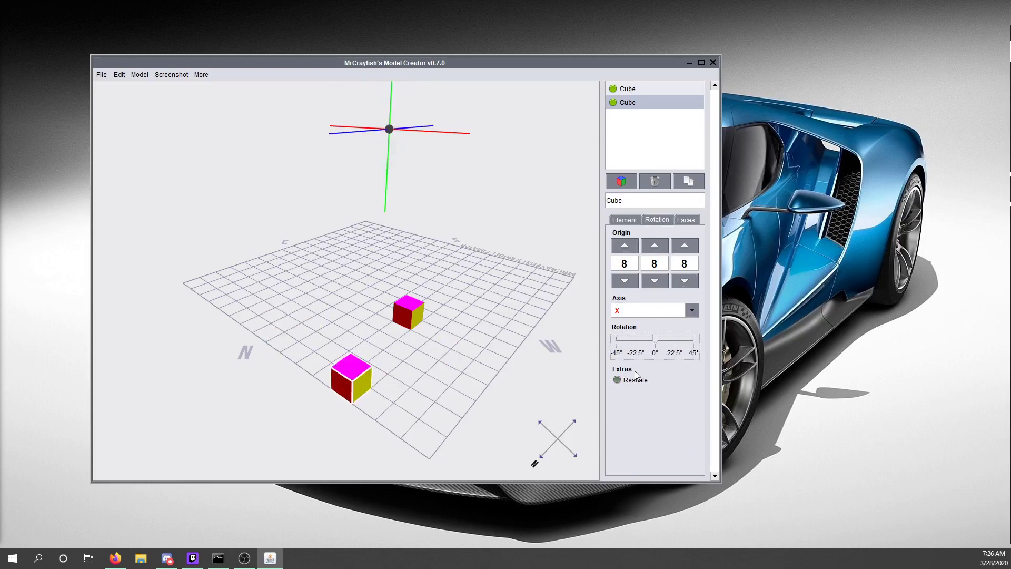
left_click(653, 313)
left_click(648, 332)
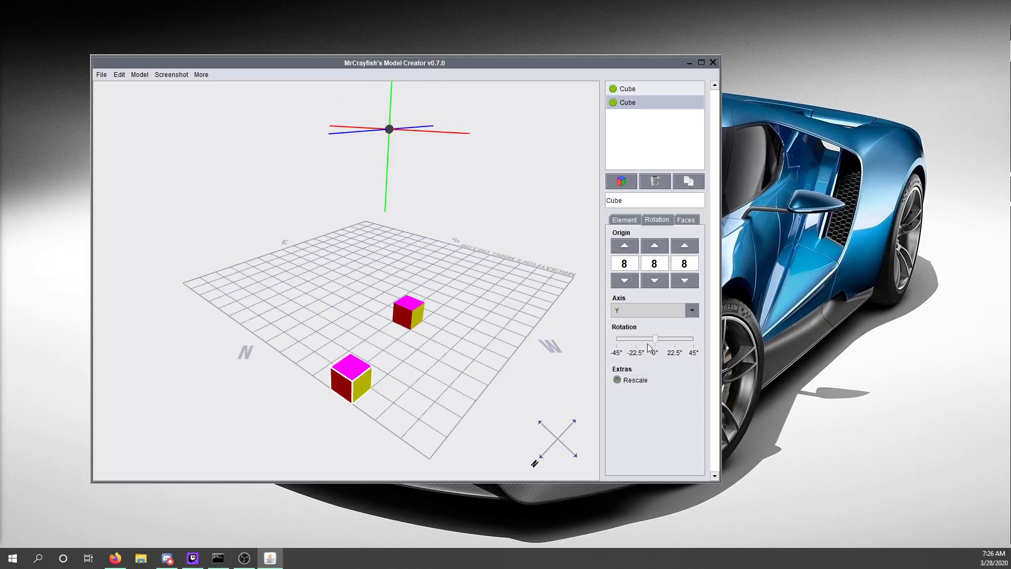
mouse_move(655, 338)
left_mouse_down()
mouse_move(671, 343)
mouse_move(657, 343)
left_mouse_up()
Step: Examine the second cube's face texture and UV settings, and reselect the first cube to compare its element properties
left_click(686, 220)
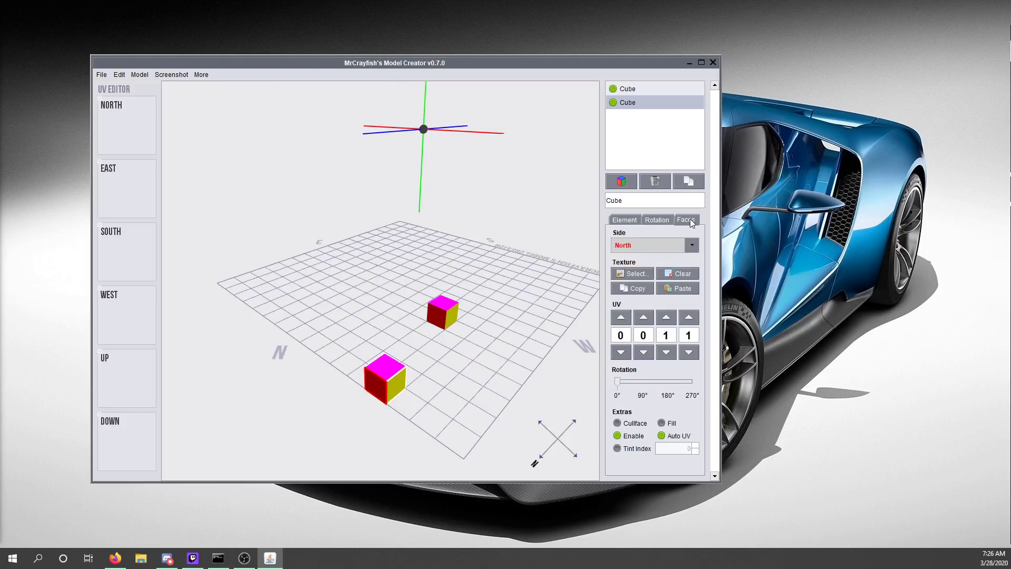
left_click(624, 219)
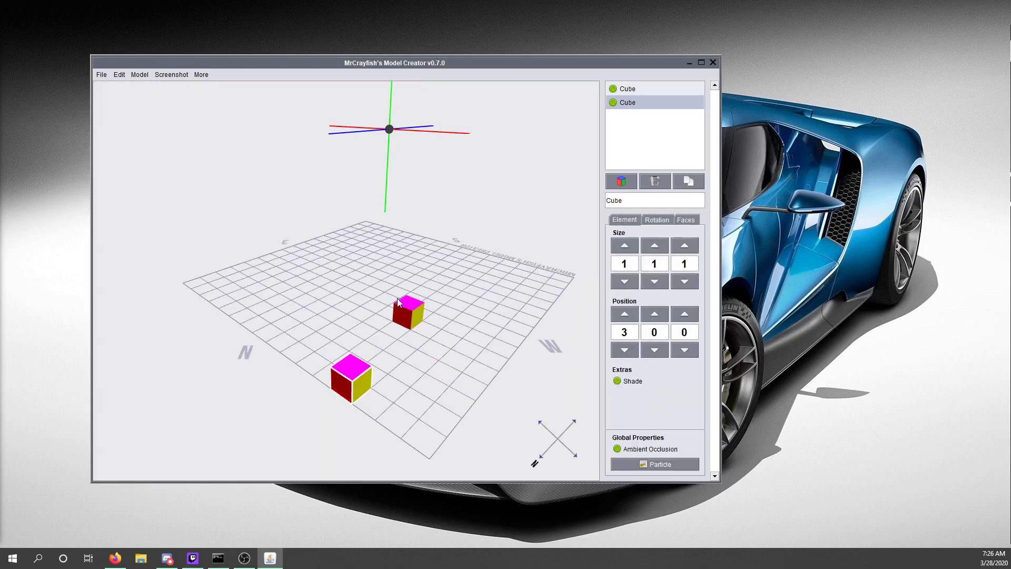
left_click_drag(404, 309, 407, 307)
left_click(632, 91)
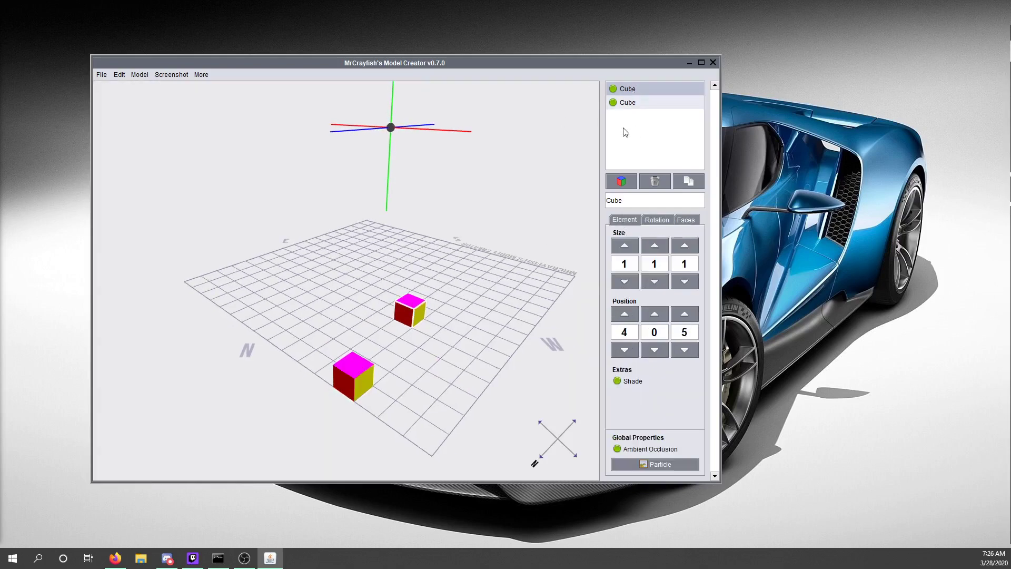
left_click_drag(557, 161, 342, 293)
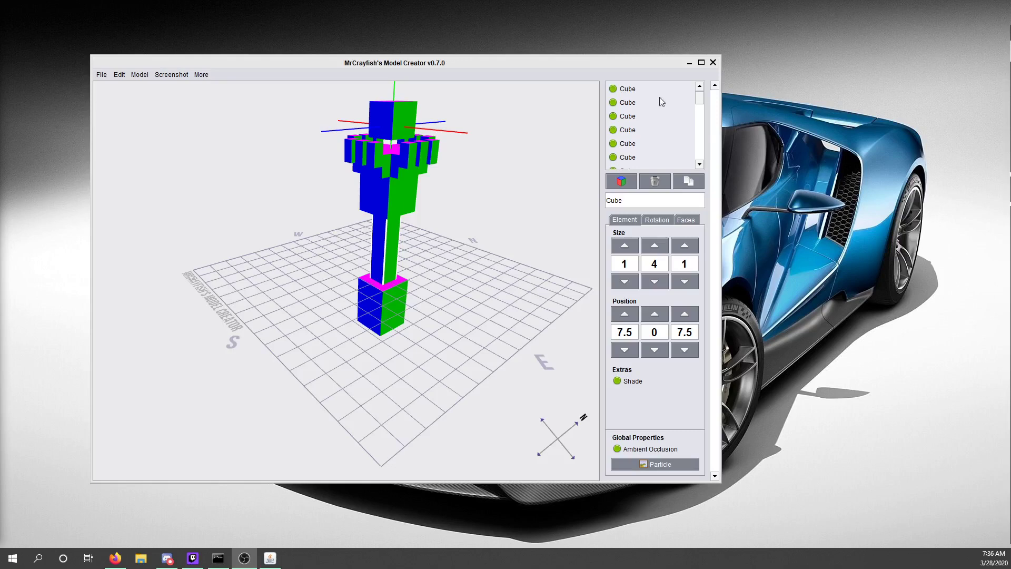
Step: Minimize the torch model's window and launch paint.net from the desktop
mouse_move(589, 65)
left_mouse_down()
mouse_move(606, 144)
mouse_move(609, 62)
left_mouse_up()
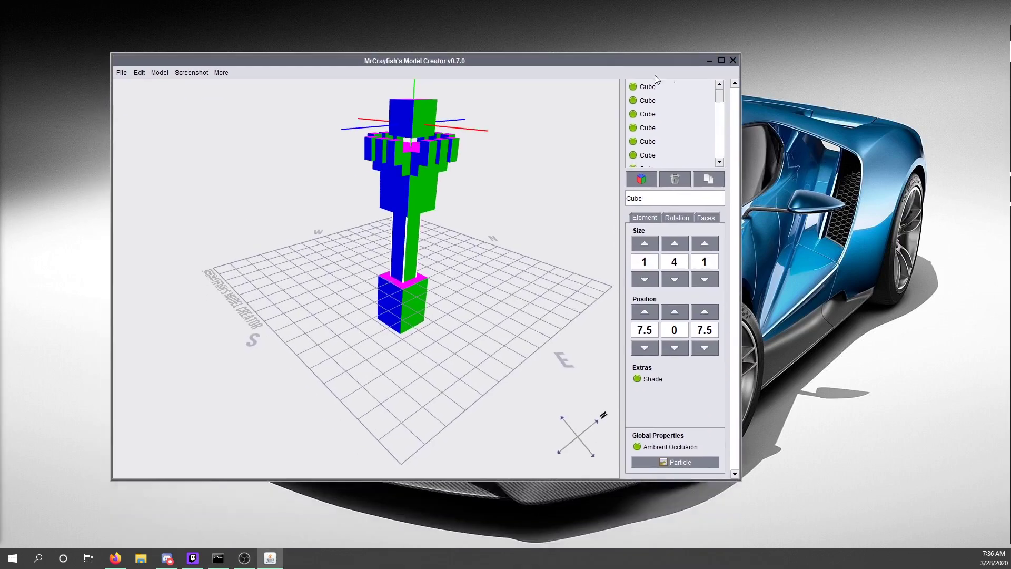
left_click(708, 61)
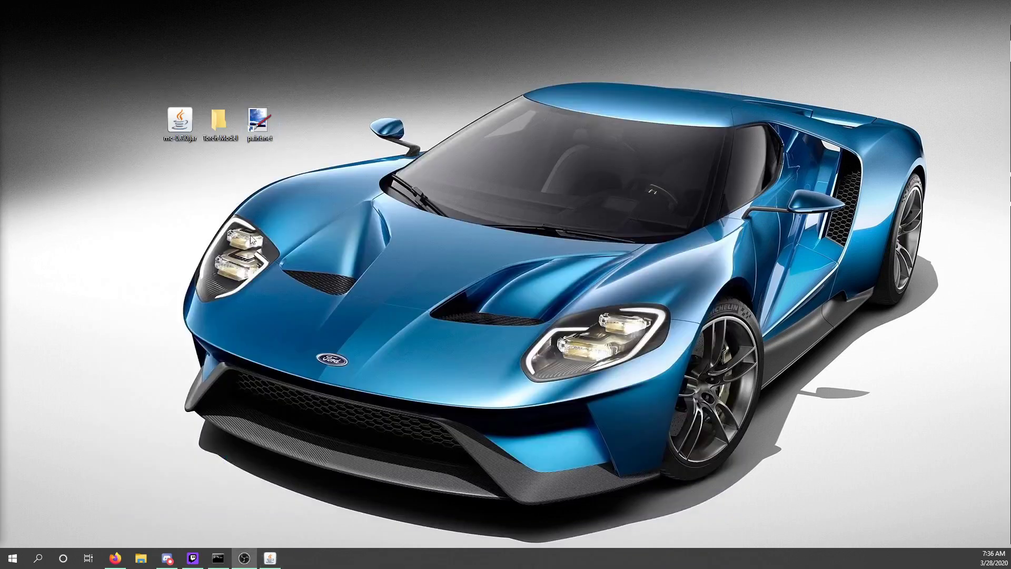
mouse_move(382, 227)
left_mouse_down()
mouse_move(252, 86)
mouse_move(239, 87)
left_mouse_up()
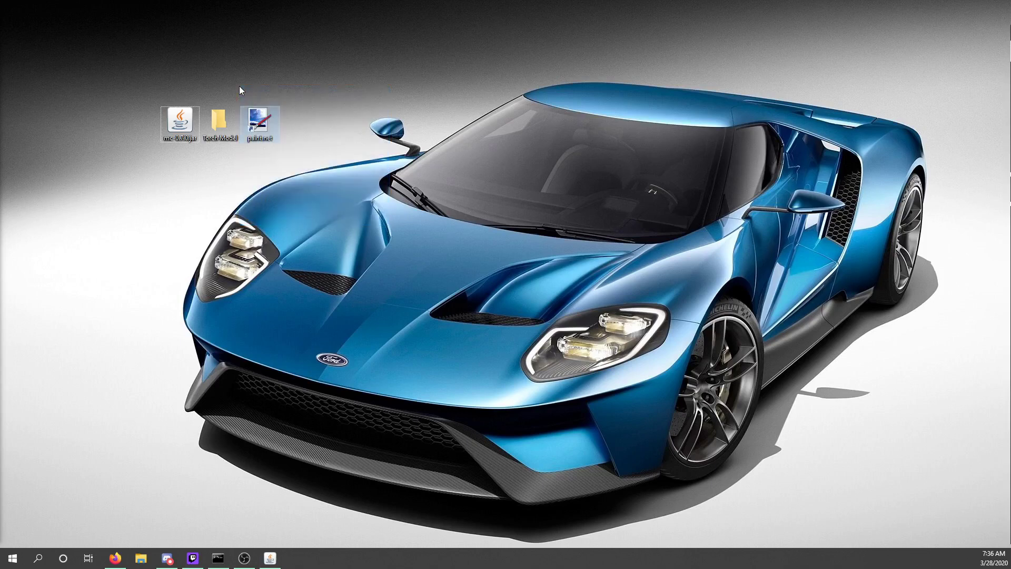
double_click(259, 122)
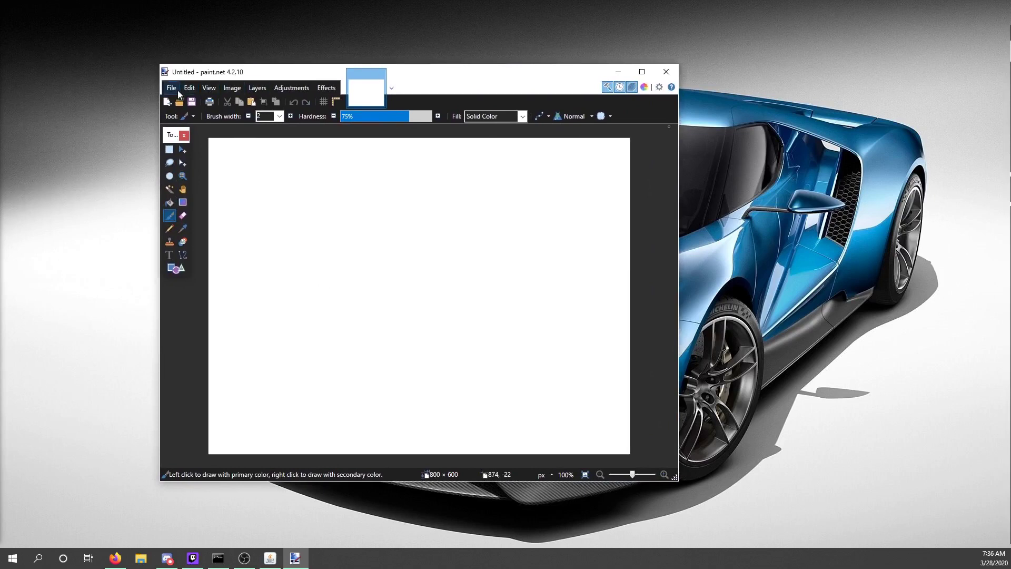
Step: Create a new image 16 pixels wide and 16 pixels high
left_click(171, 88)
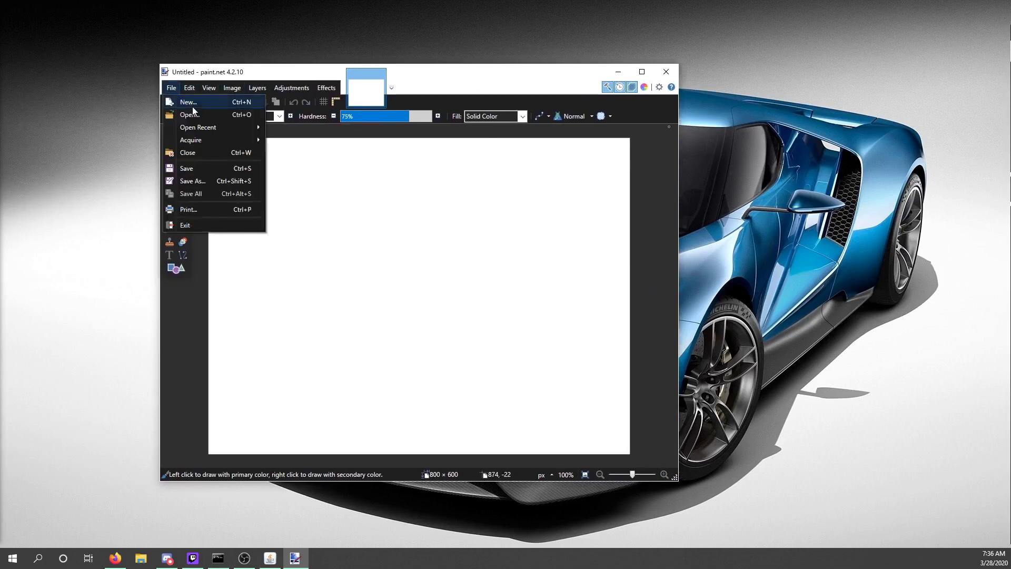
left_click(193, 104)
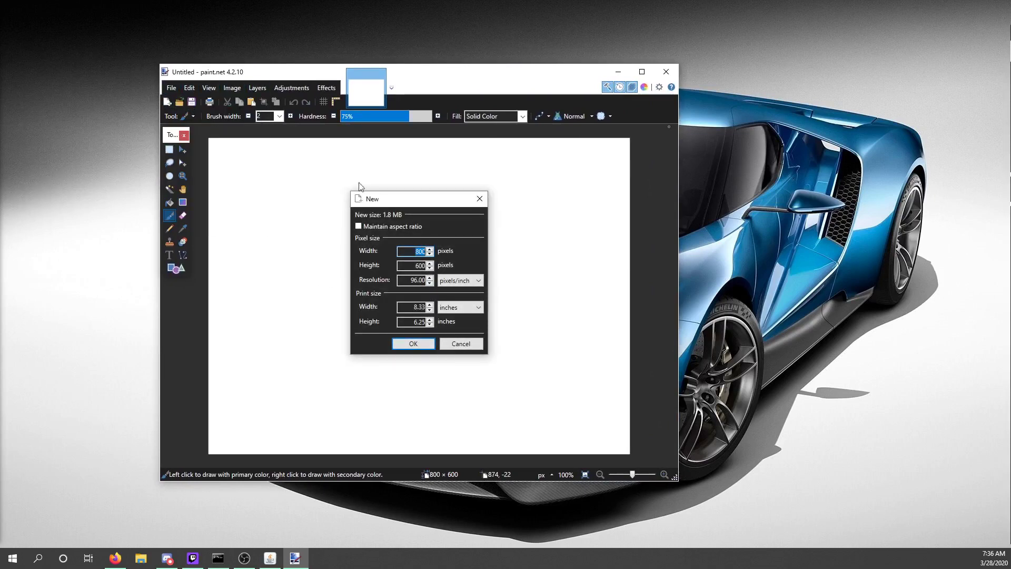
type("16")
key("Tab")
type("16")
left_click(421, 343)
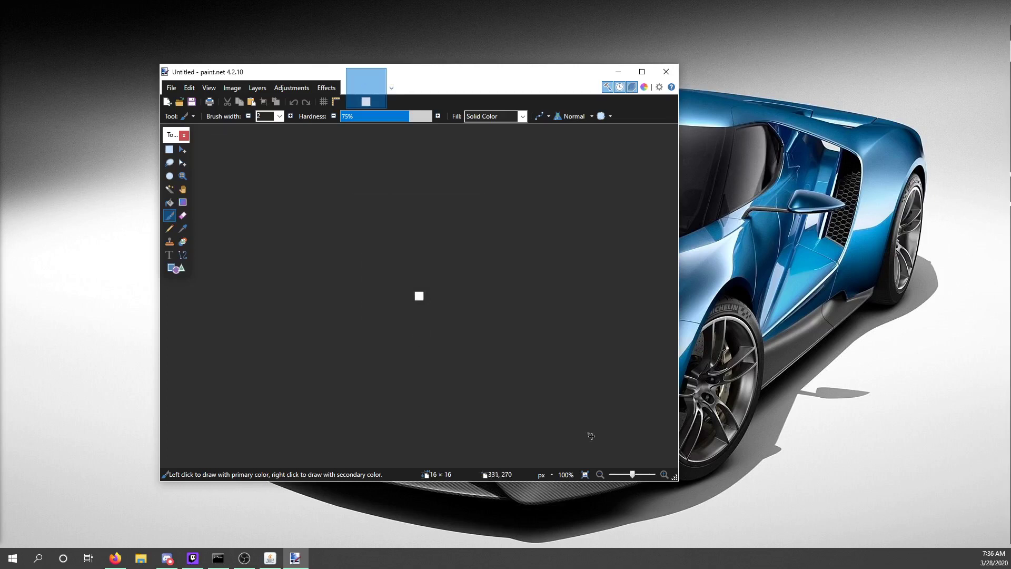
left_click_drag(633, 474, 649, 475)
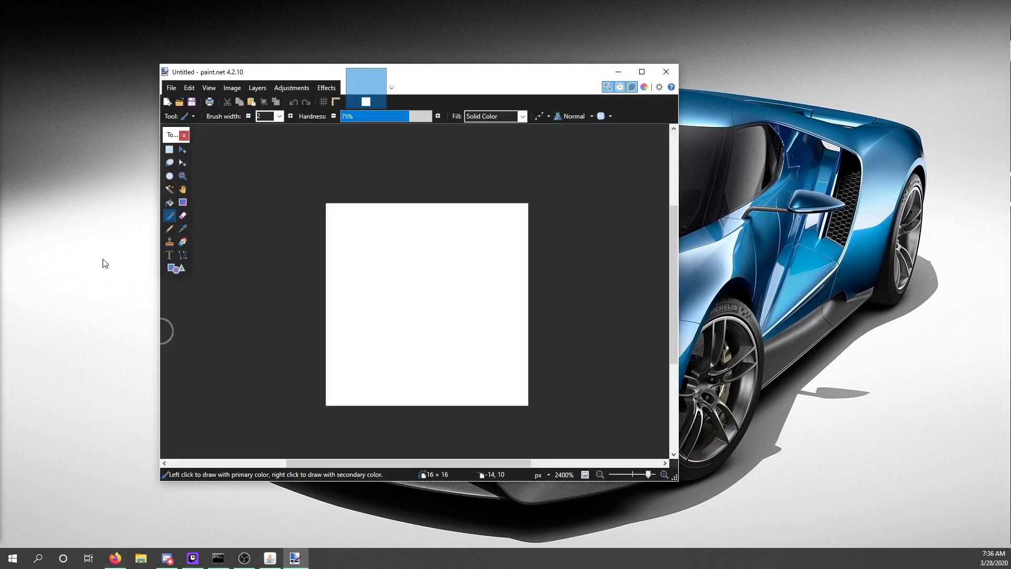
Step: Search Windows for "spruce", copy planks_spruce.png from its file location and paste the texture into the 16 × 16 image
left_click(38, 558)
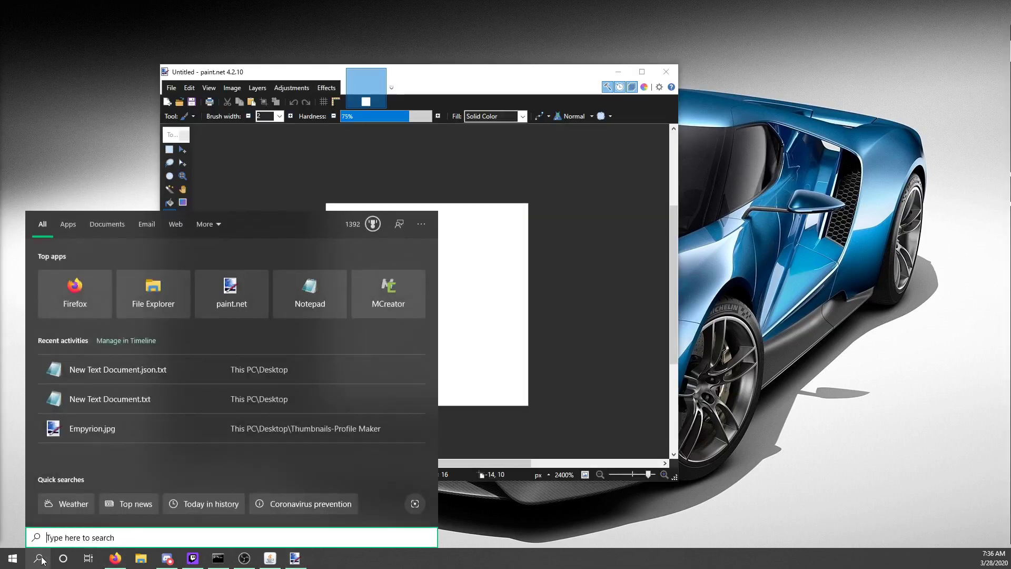
type("spruce")
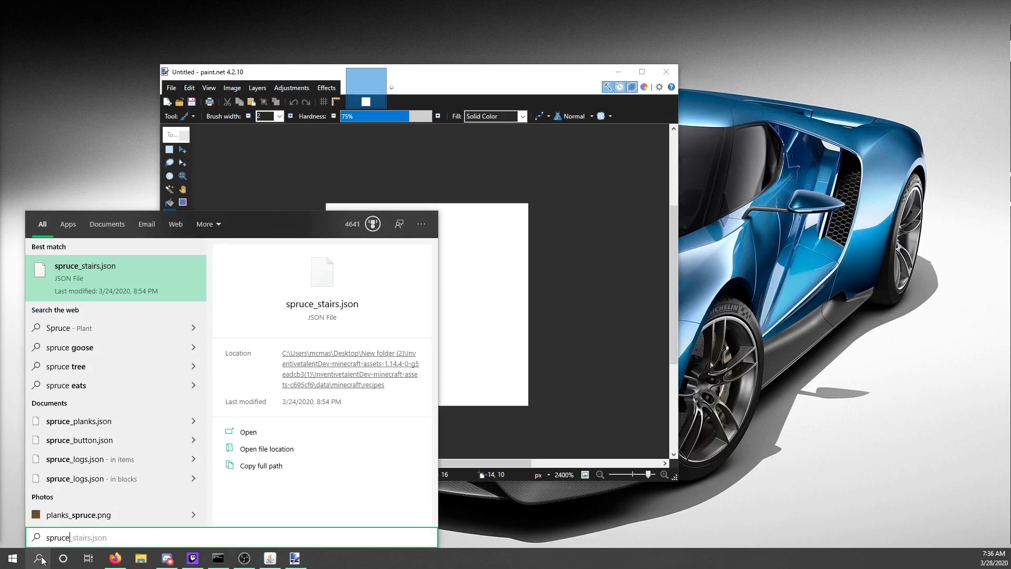
right_click(64, 516)
left_click(91, 498)
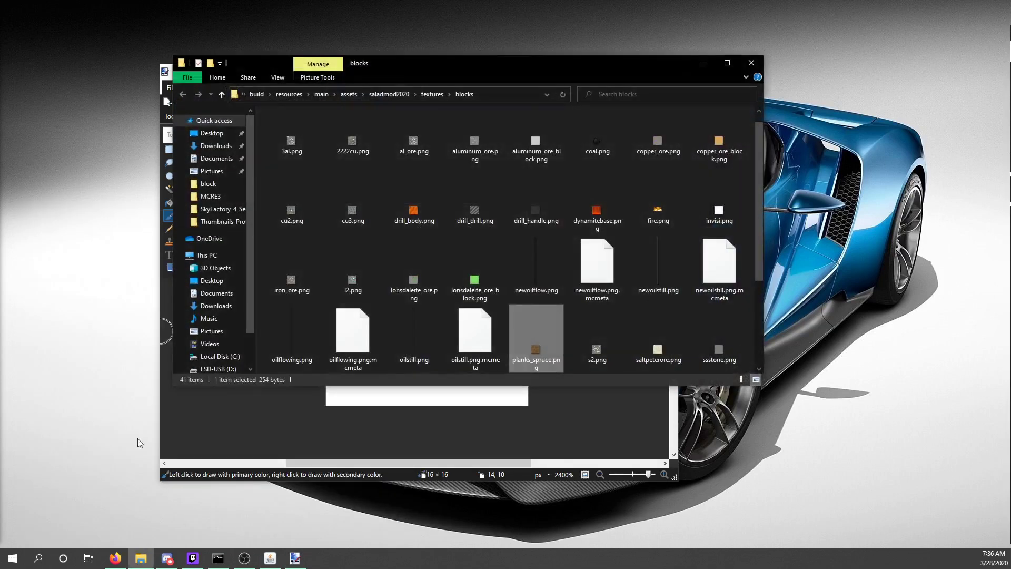
right_click(528, 347)
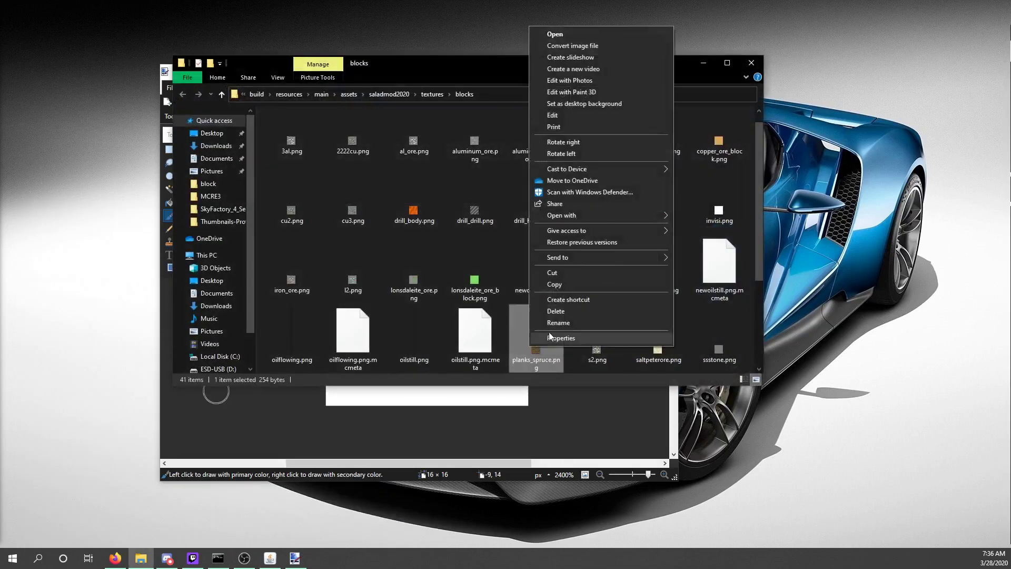
left_click(560, 288)
left_click(751, 63)
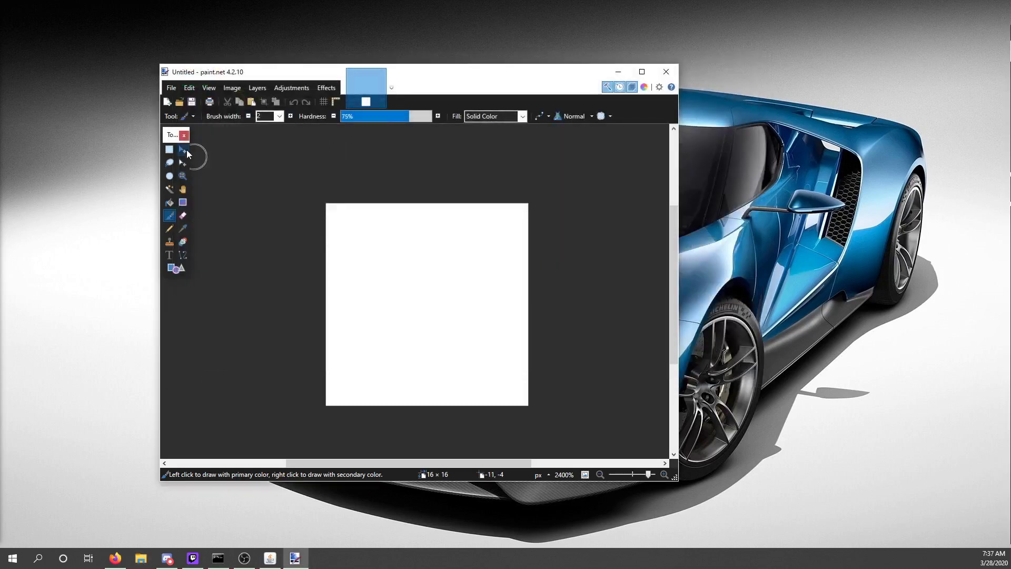
left_click(169, 150)
key("ctrl+v")
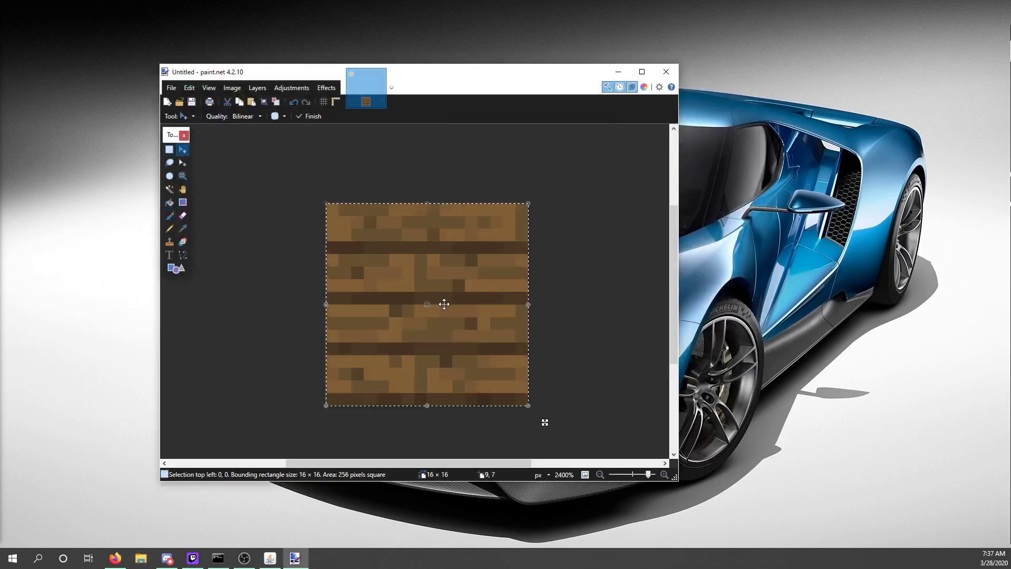
Step: Recolor the spruce planks texture to a darker, more saturated orange-brown with Hue / Saturation, and deselect it
left_click(304, 88)
left_click(333, 151)
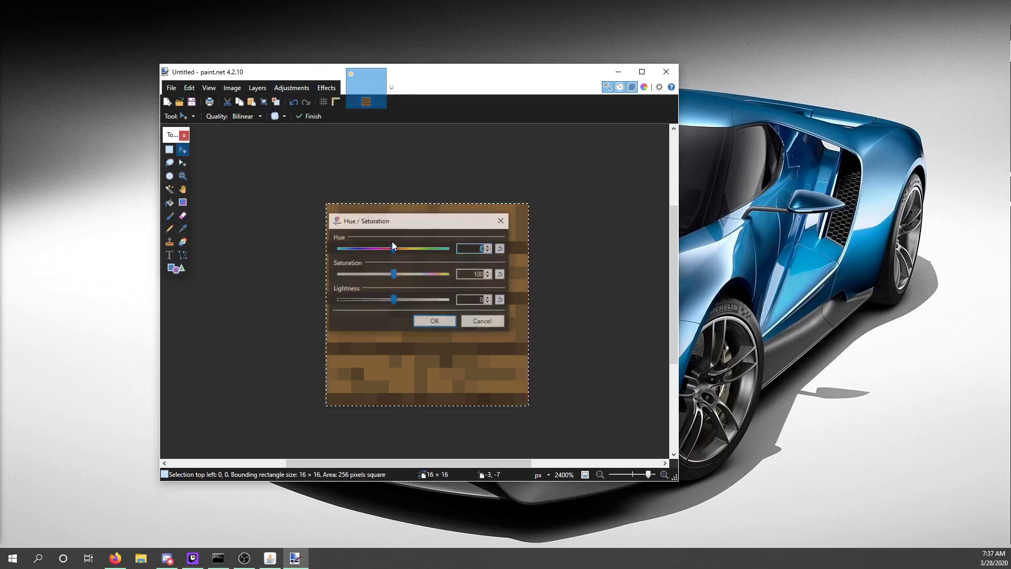
left_click_drag(393, 300, 420, 279)
left_click(434, 320)
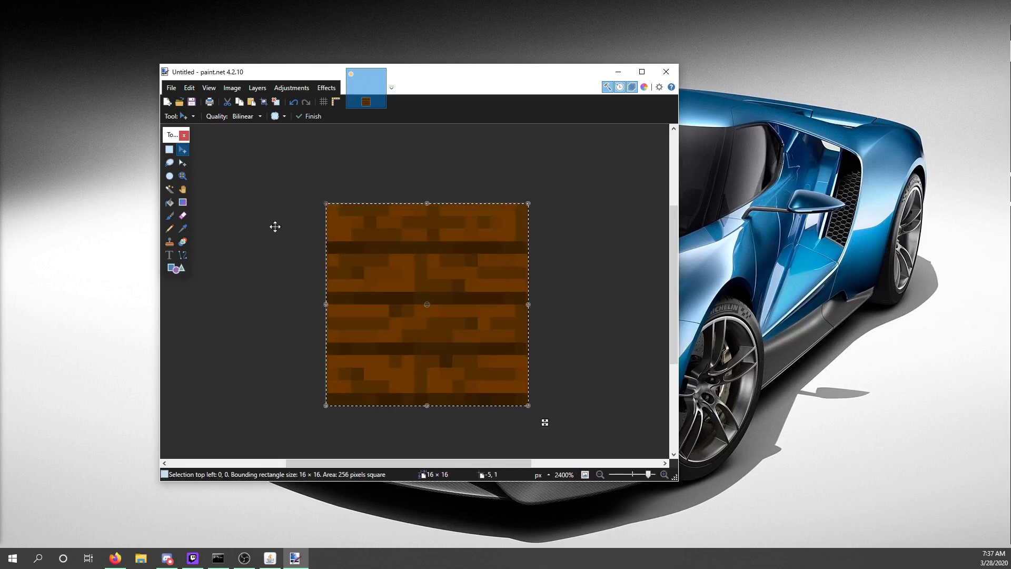
key("s")
key("ctrl+d")
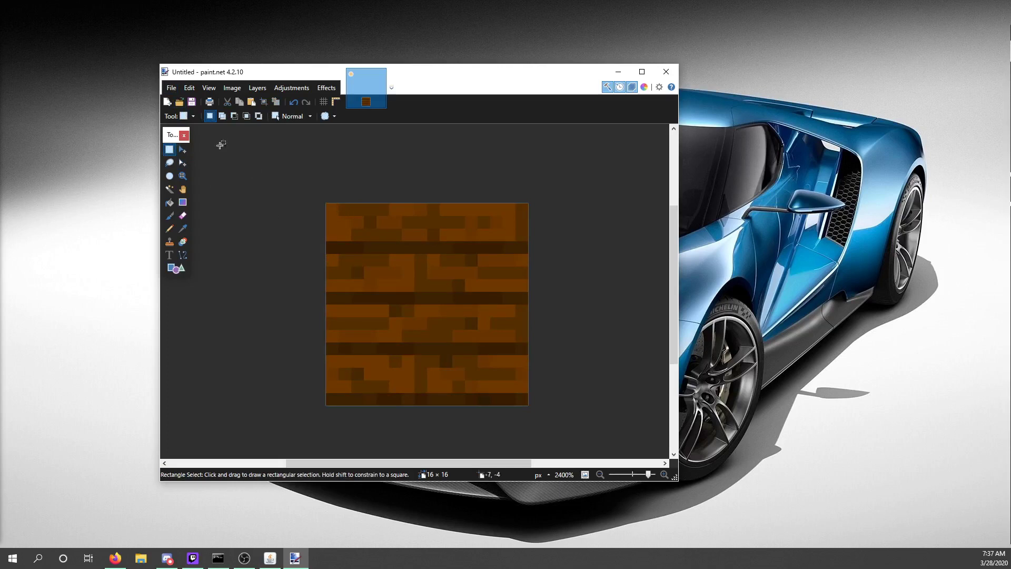
Step: Save the recolored planks image as sticktexture.png in the Torch Model folder on the Desktop
left_click_drag(331, 211, 349, 333)
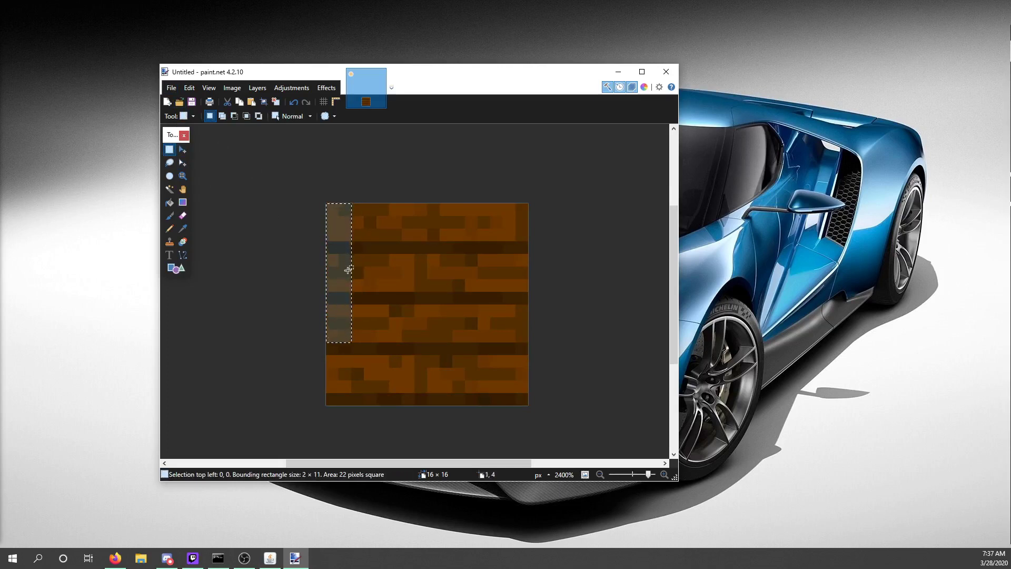
left_click(172, 87)
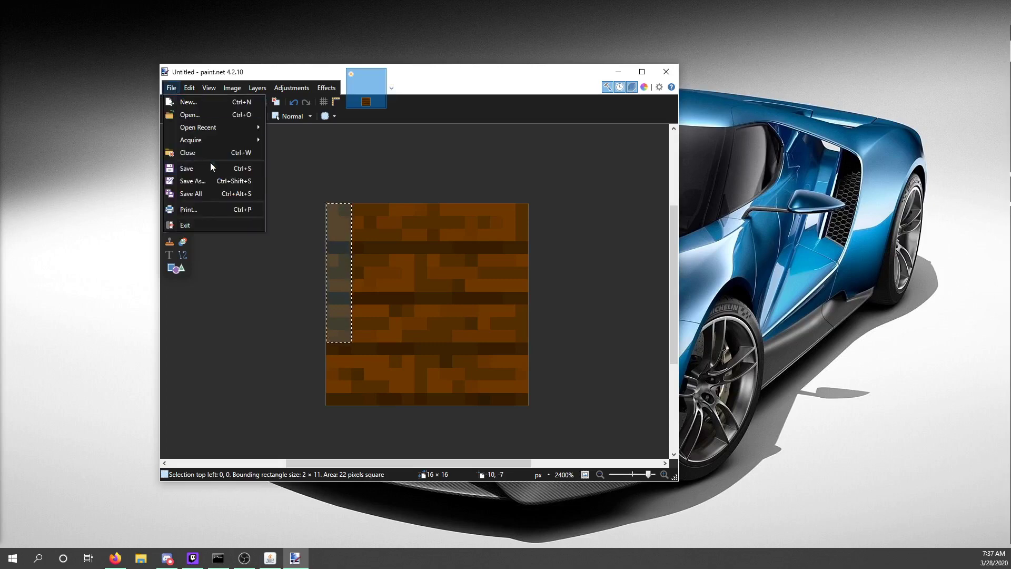
left_click(215, 182)
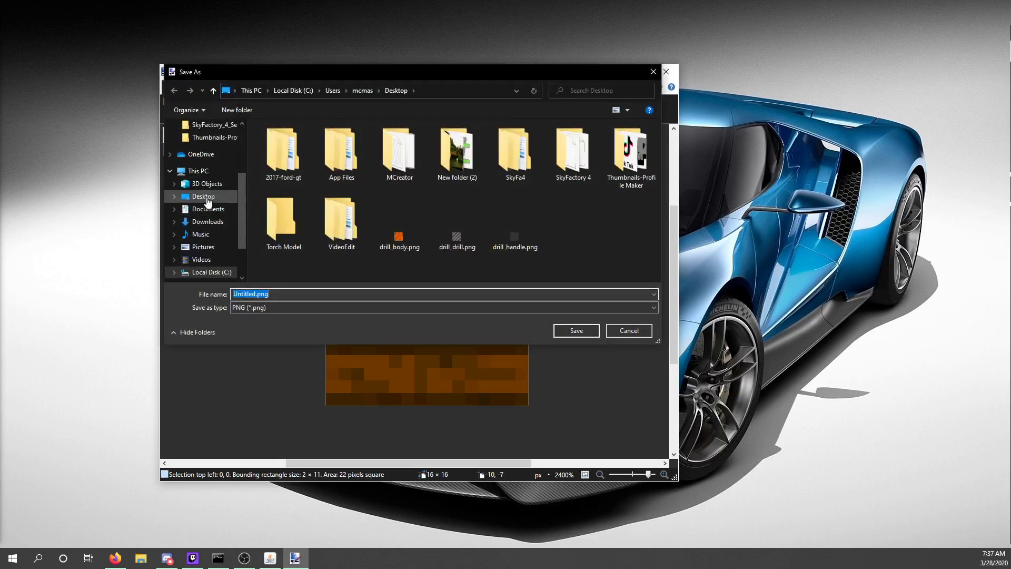
left_click(308, 210)
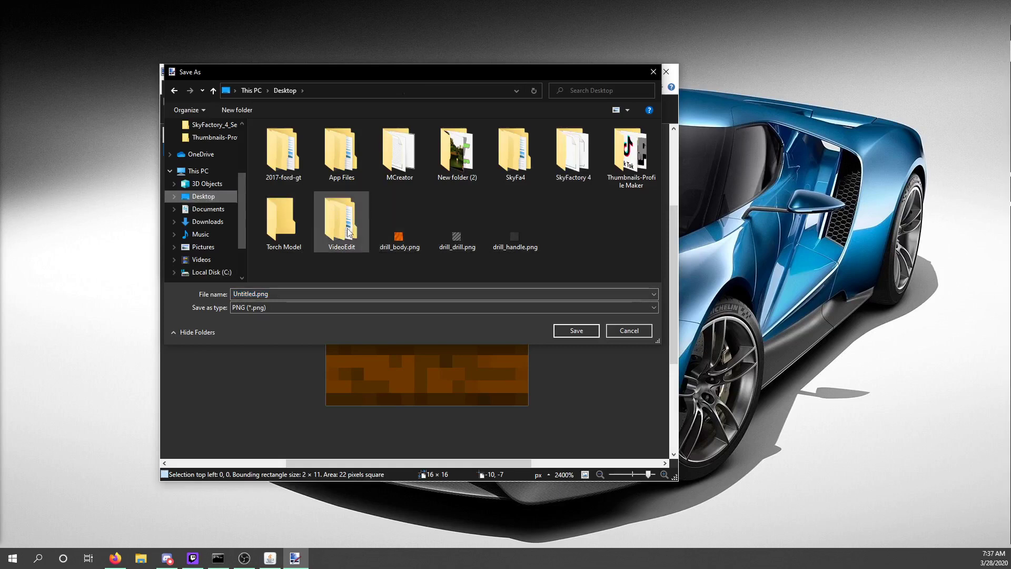
double_click(296, 230)
left_click(310, 294)
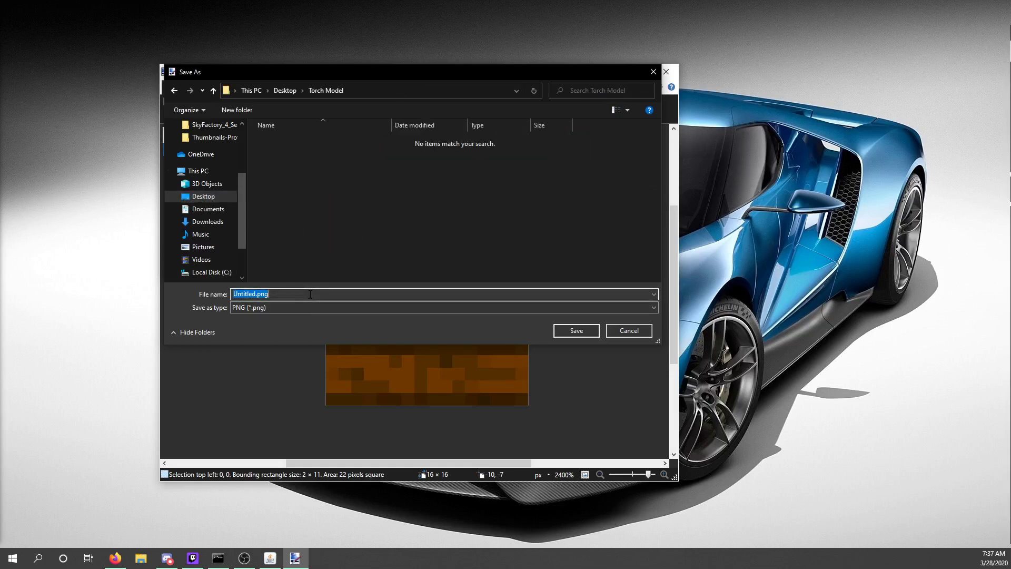
type("sticktexture")
key("Return")
key("Return")
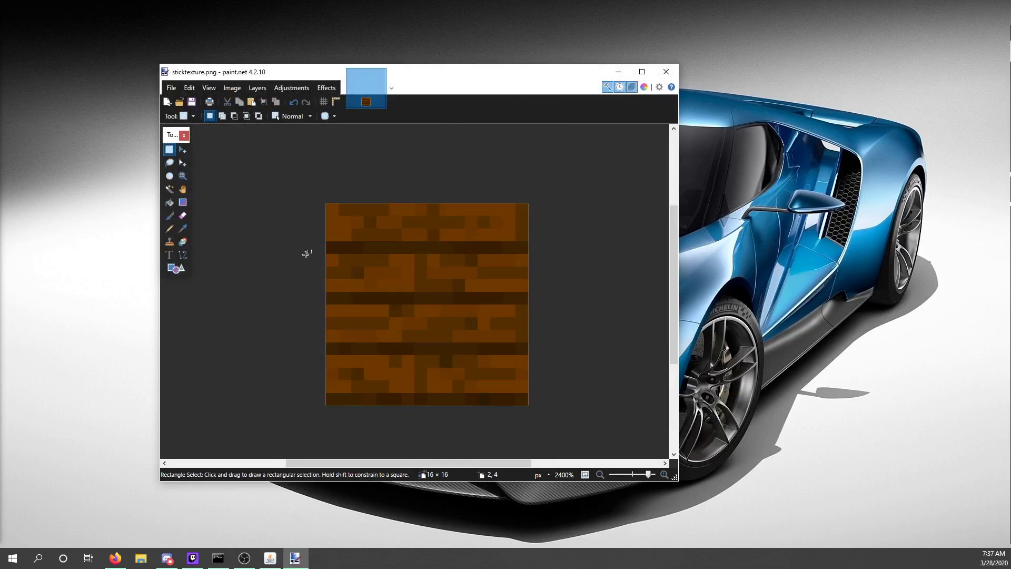
Step: Search Windows for "blaze", copy blaze_powder.png from its file location and paste it over the planks in the 16 × 16 image
left_click(45, 562)
type("blaze")
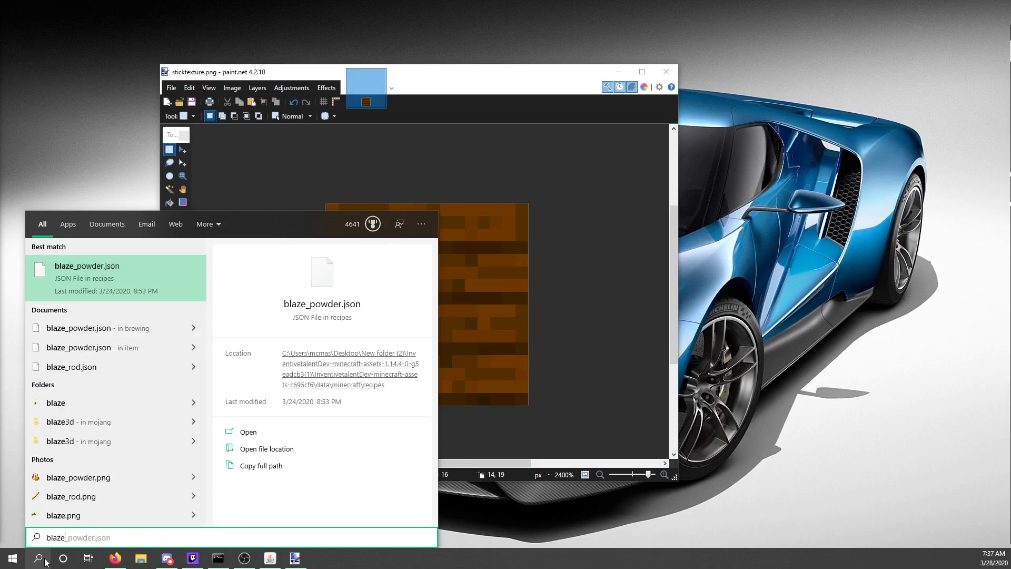
right_click(78, 477)
left_click(79, 491)
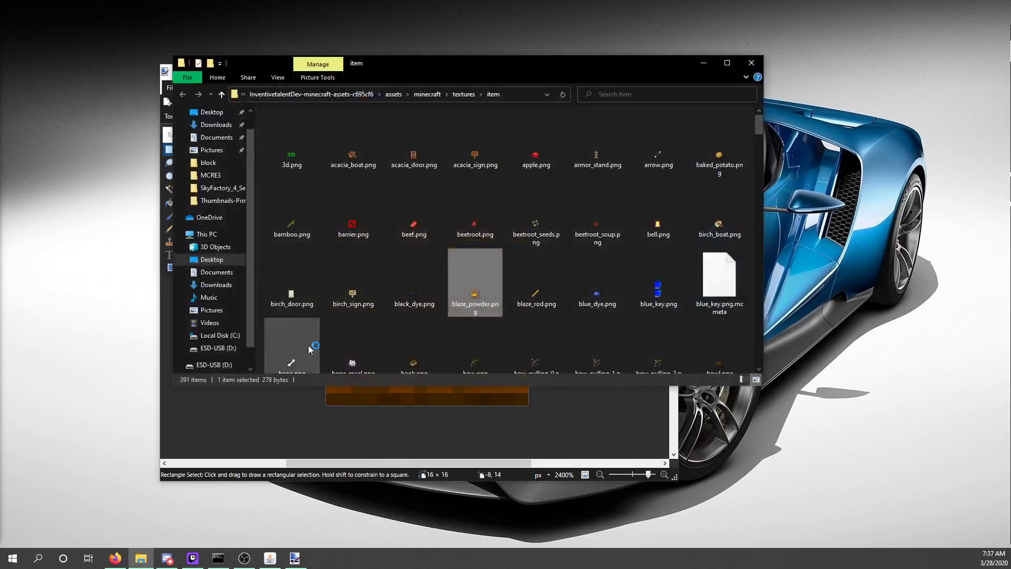
right_click(468, 296)
left_click(490, 485)
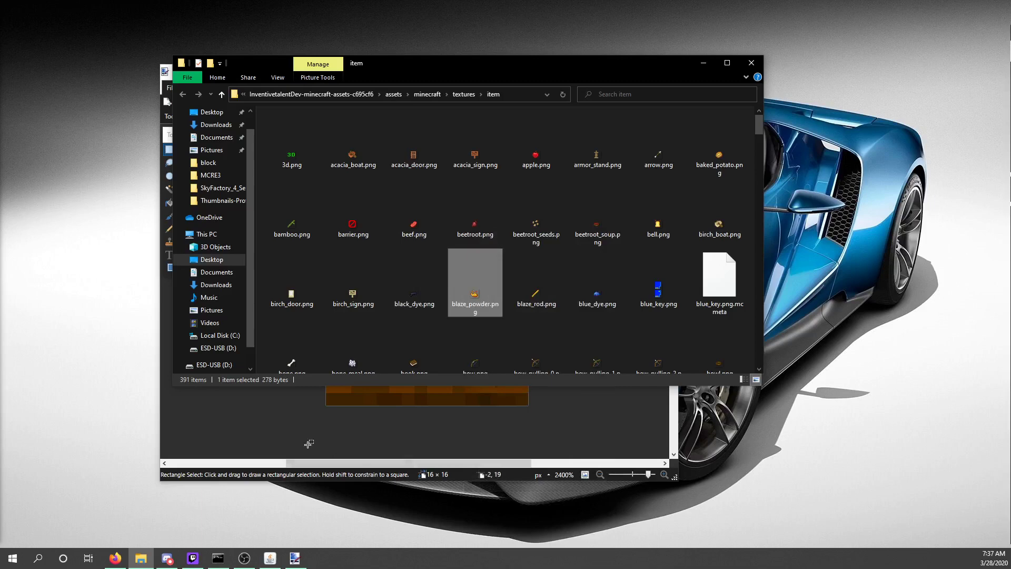
left_click(309, 444)
key("ctrl+v")
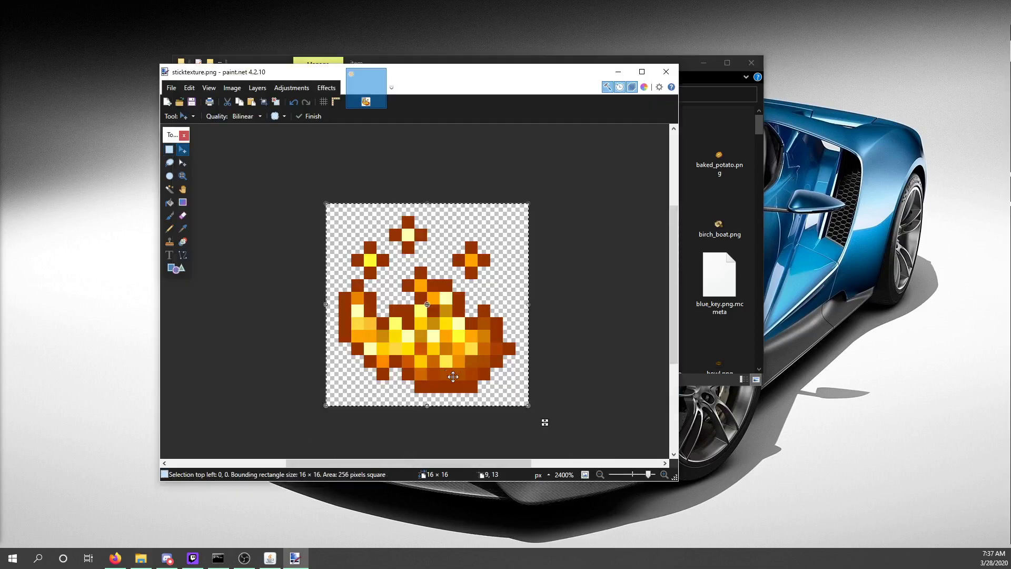
Step: Copy a 5 × 6 pixel block from the middle of the blaze powder and place it in the image's upper-left corner
key("s")
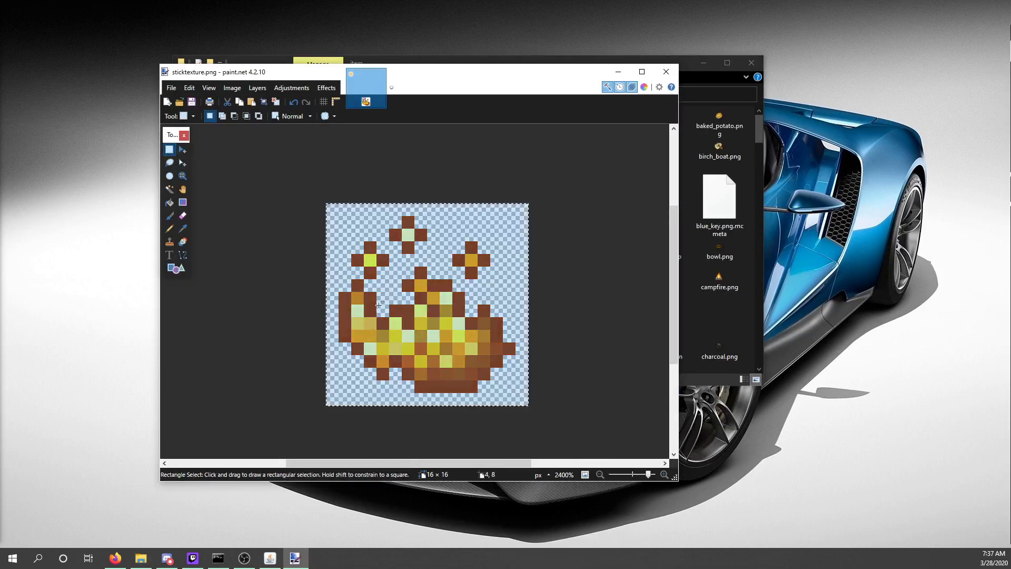
left_click_drag(401, 304, 364, 252)
key("m")
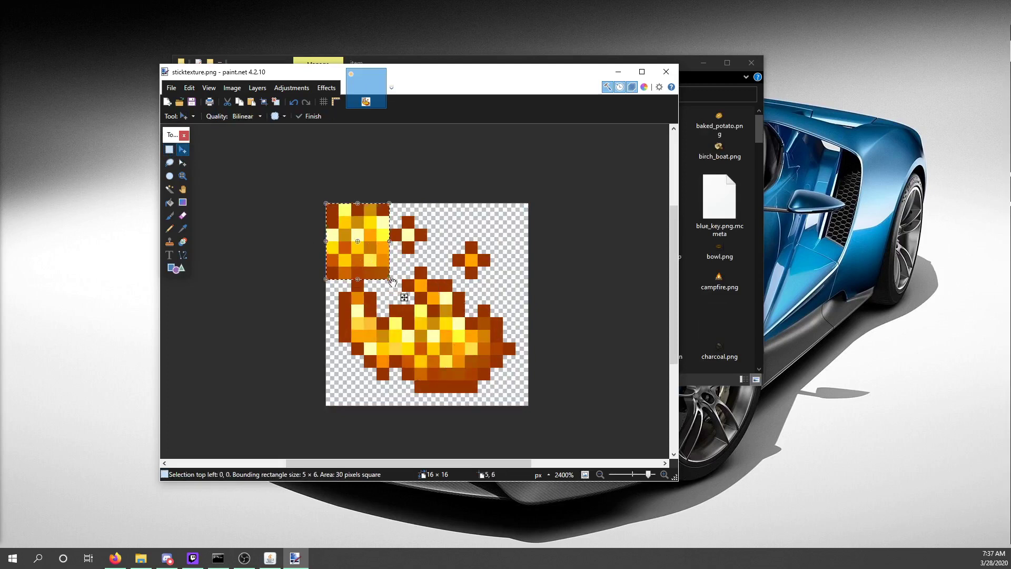
Step: Paste three more copies of the flame block, two continuing the top row and one below the first block
key("ctrl+v")
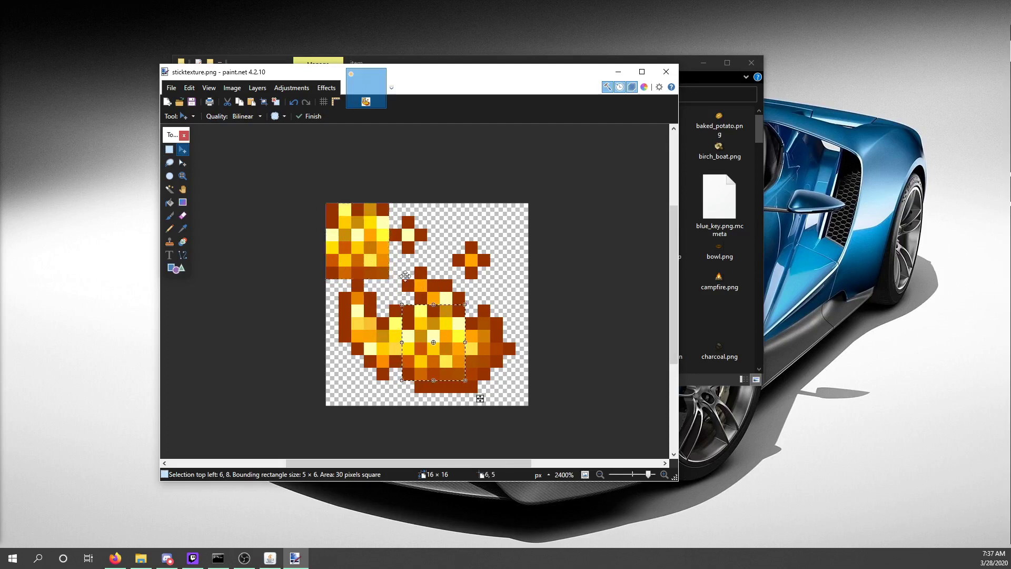
left_click_drag(439, 358, 427, 256)
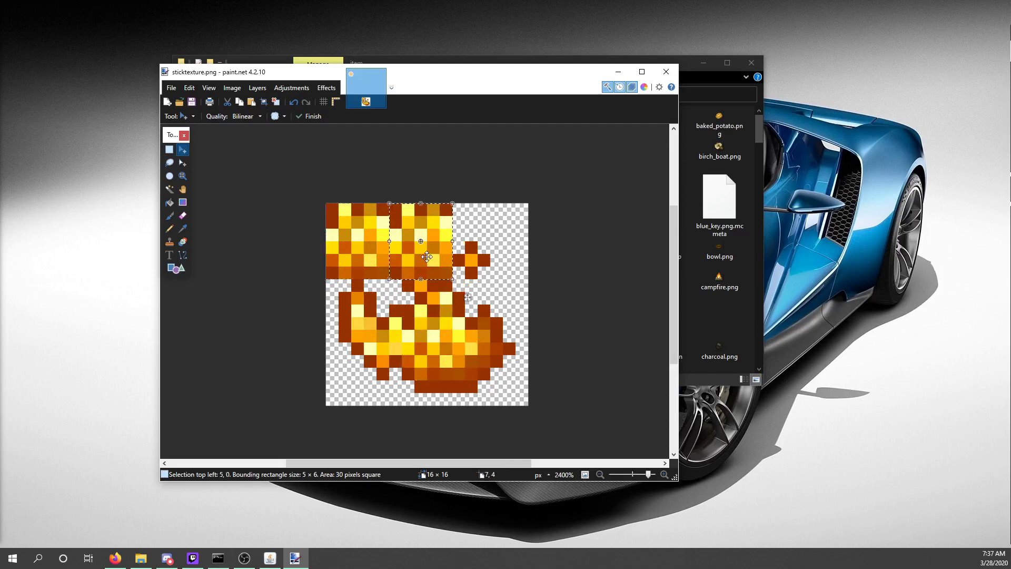
key("ctrl+v")
left_click_drag(442, 360, 363, 331)
key("ctrl+v")
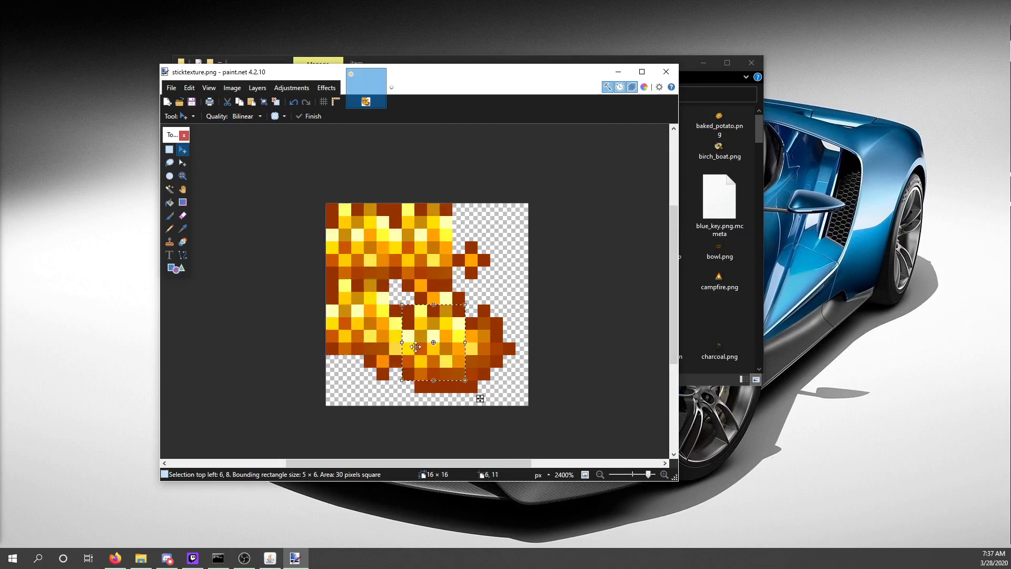
left_click_drag(445, 362, 502, 252)
Step: Tile further copies of the flame block across the second row and along the bottom edge of the image
key("ctrl+v")
key("ctrl+v")
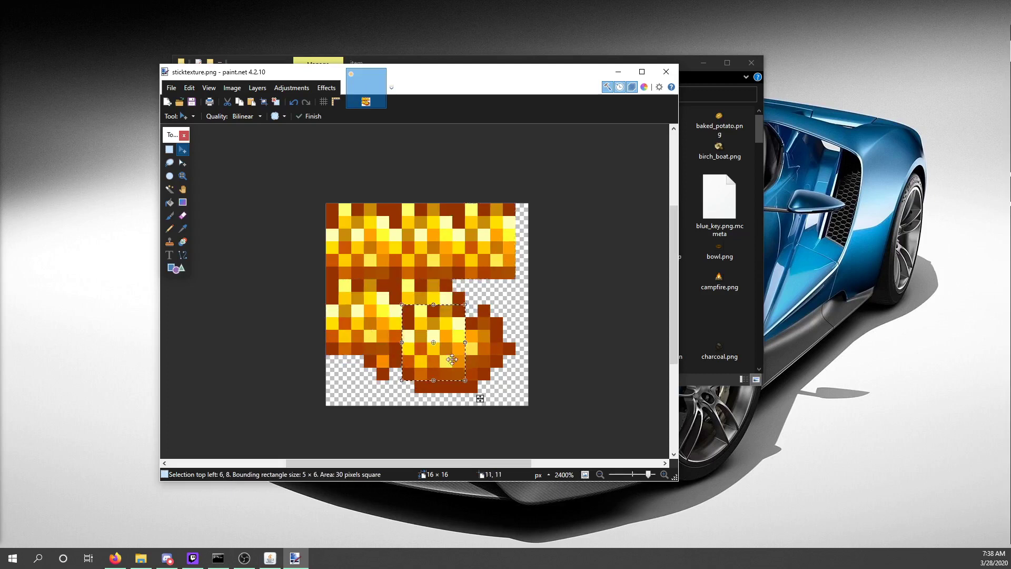
left_click_drag(452, 359, 497, 326)
key("ctrl+v")
left_click_drag(442, 371, 366, 428)
key("ctrl+v")
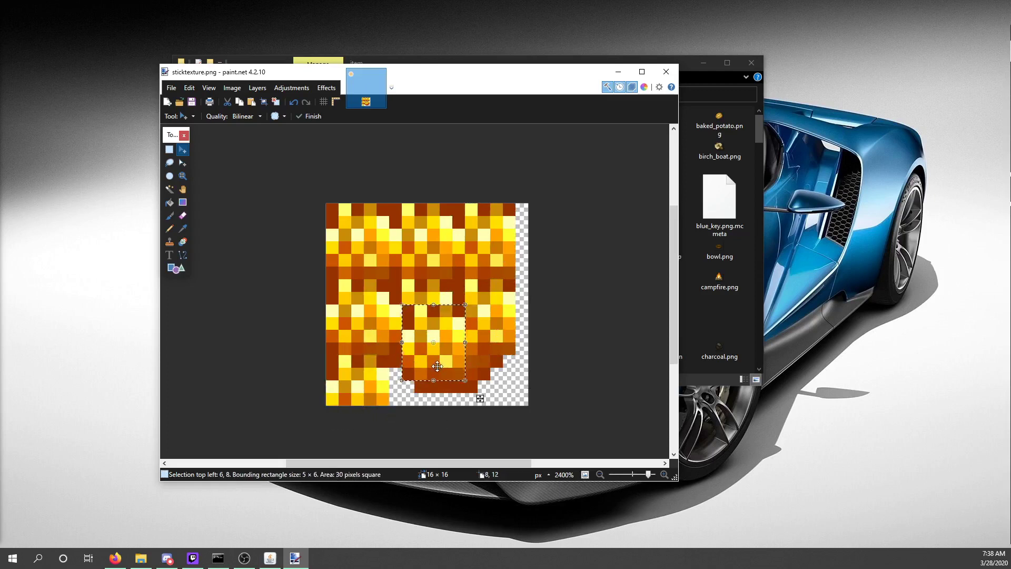
left_click_drag(437, 366, 502, 437)
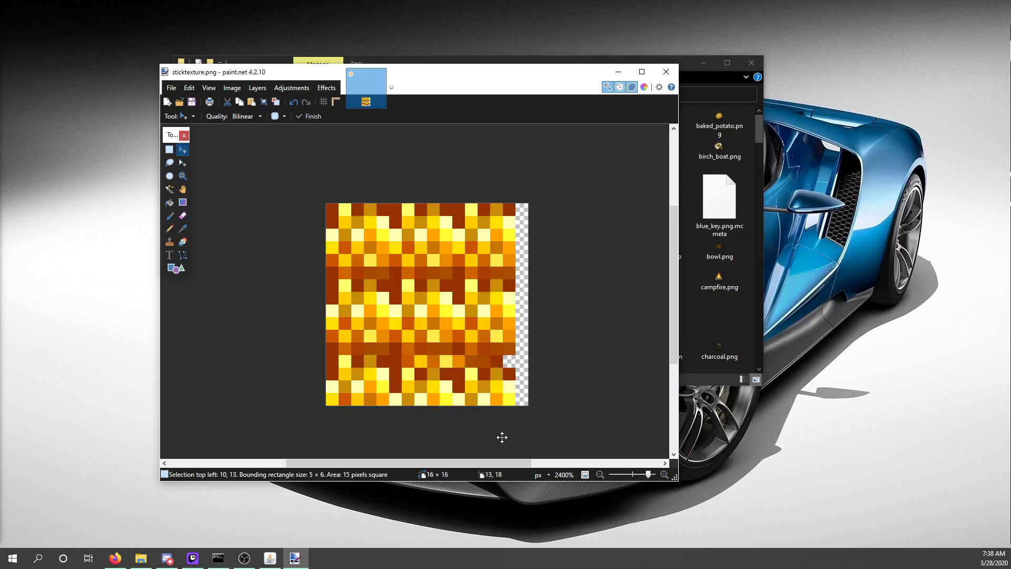
Step: Cover the remaining transparent column along the image's right edge with overlapping copies of the flame block
key("ctrl+z")
left_click_drag(448, 364, 554, 257)
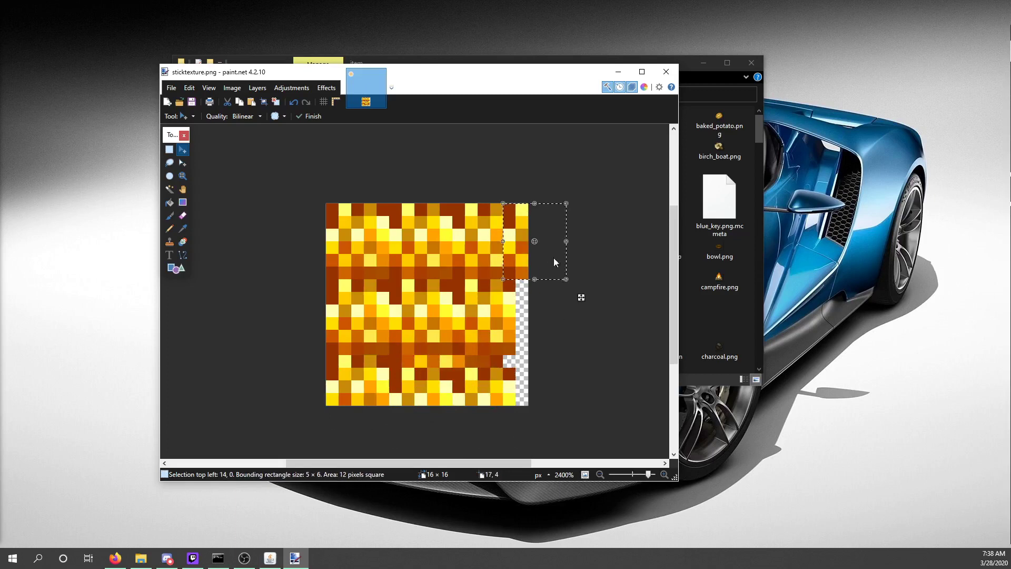
left_click_drag(553, 261, 548, 371)
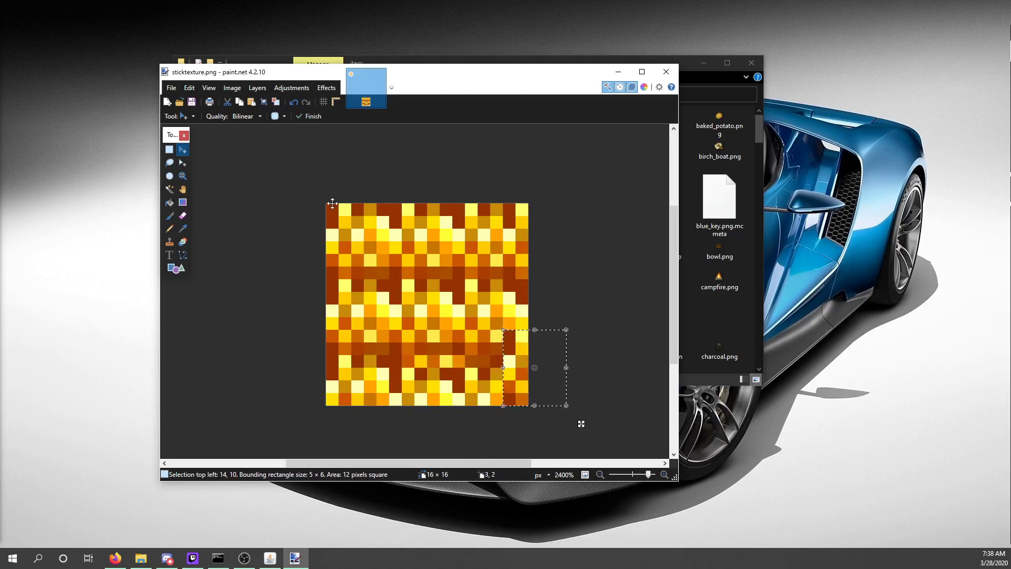
Step: Save the flame image under the new name fierytexture.png in the Torch Model folder on the Desktop
left_click(173, 89)
left_click(176, 88)
left_click(176, 88)
left_click(203, 179)
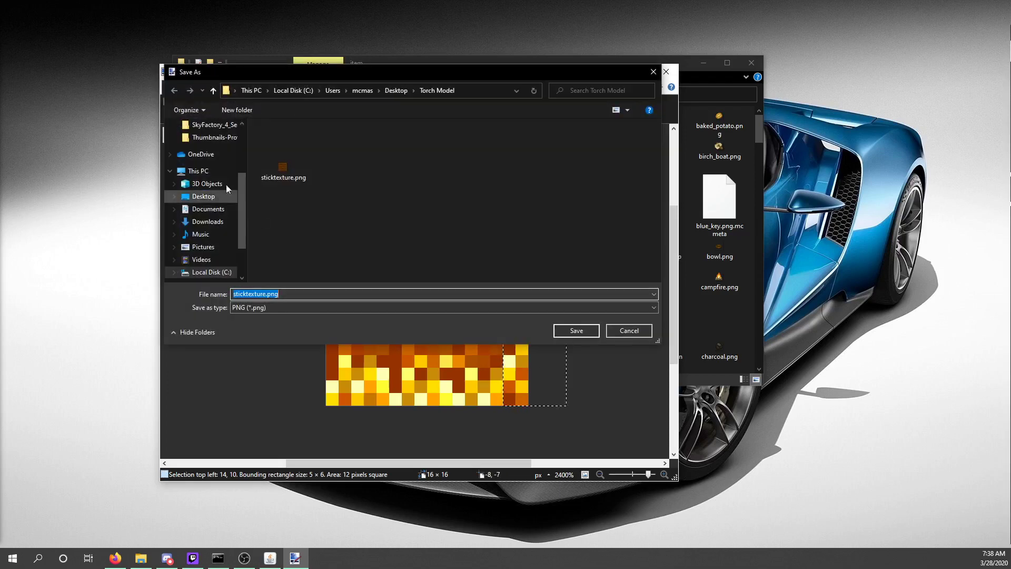
left_click(221, 196)
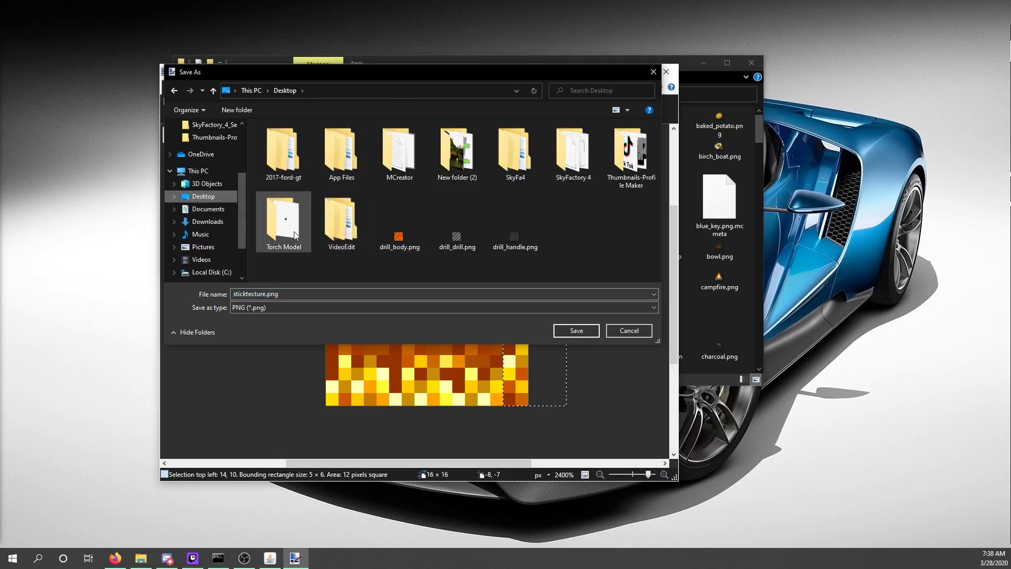
double_click(285, 221)
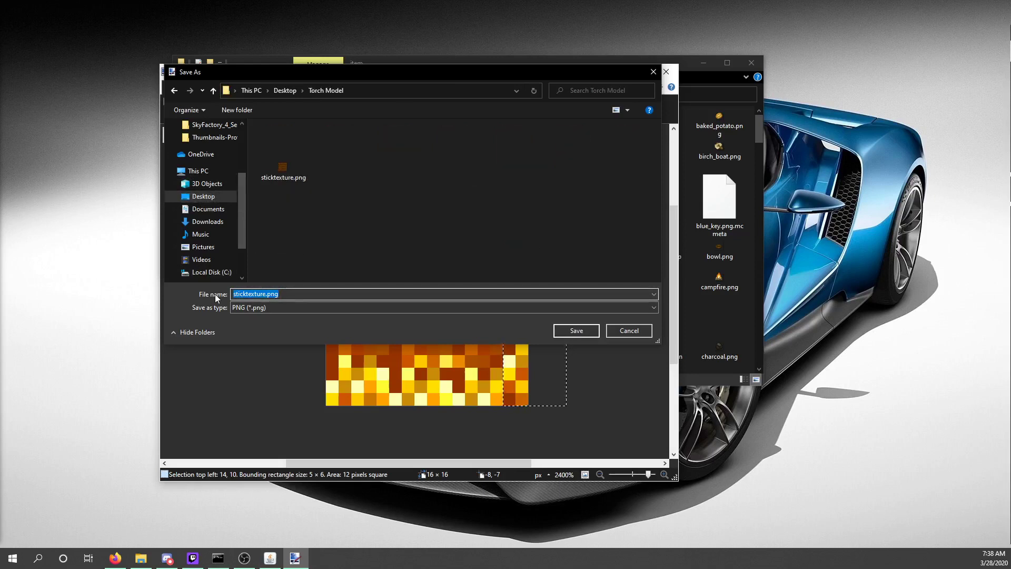
type("fierye")
key("BackSpace")
type("textir")
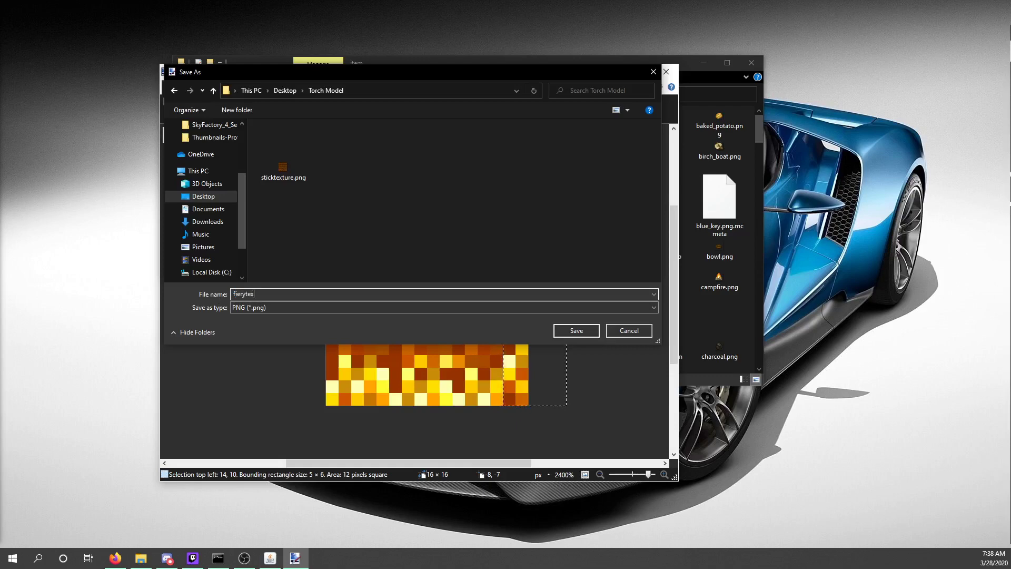
key("BackSpace")
key("BackSpace")
type("u")
key("Return")
key("Return")
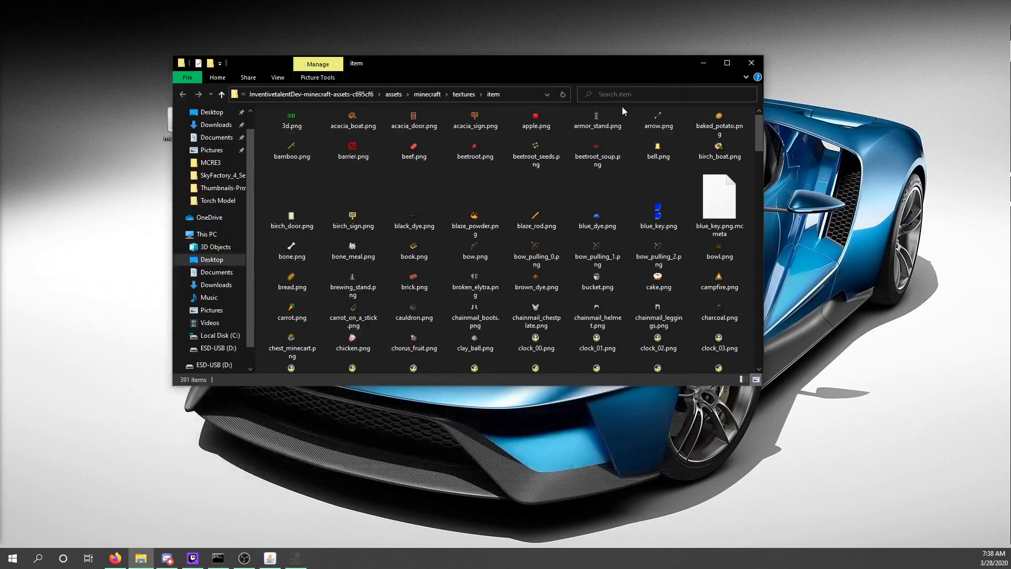
Step: Close paint.net and the item textures folder, check the saved textures in the Torch Model folder, and close that folder
left_click(666, 72)
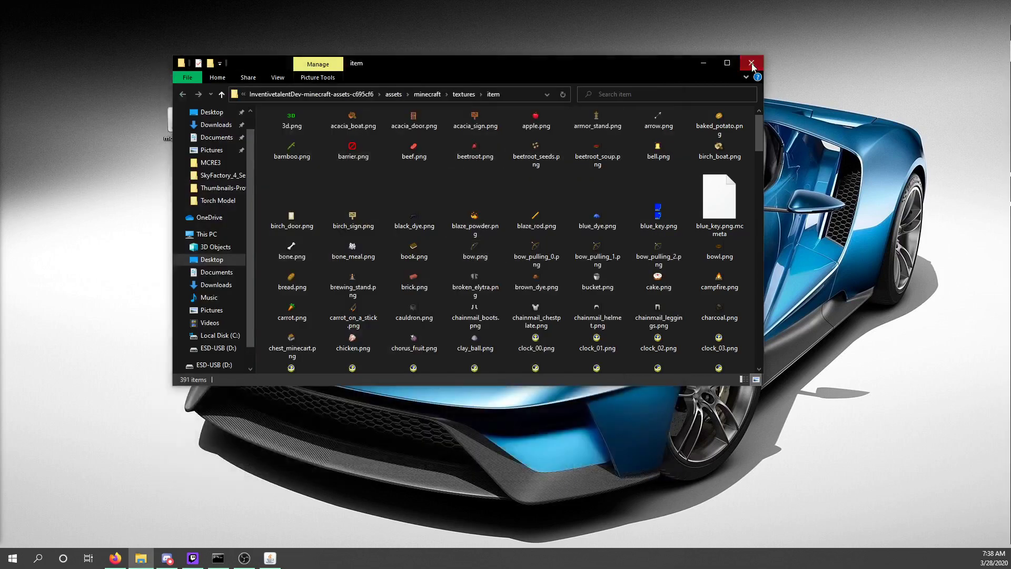
left_click(751, 63)
double_click(213, 127)
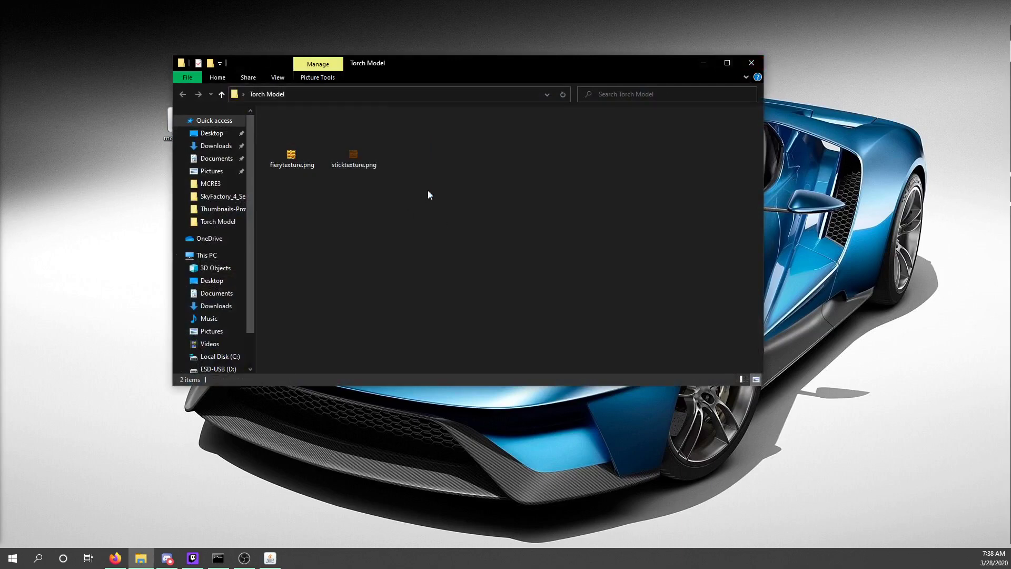
left_click_drag(441, 181, 407, 195)
left_click(750, 63)
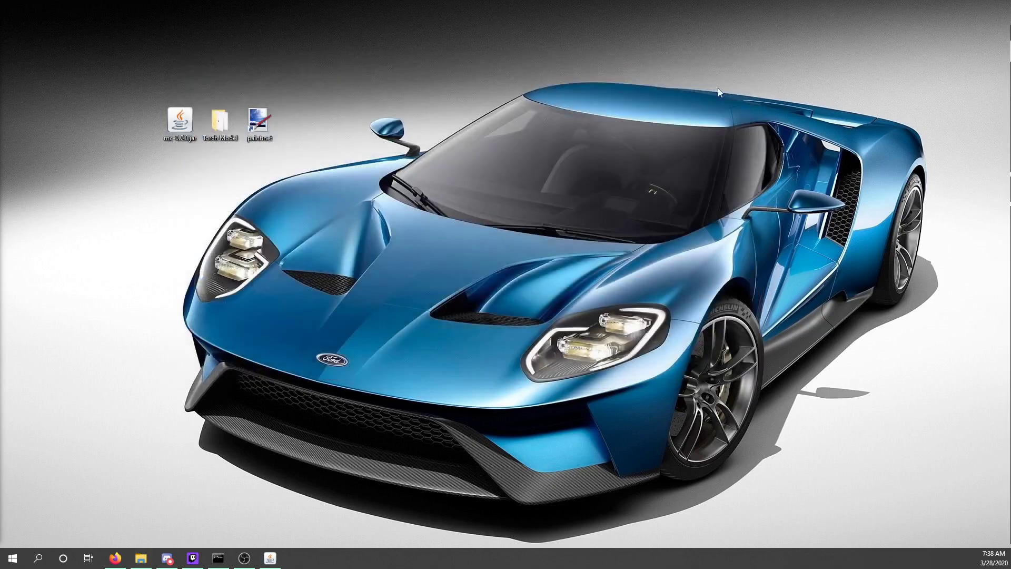
Step: Switch back to MrCrayfish's Model Creator, select the first cube in the element list and open its face settings
left_click(269, 558)
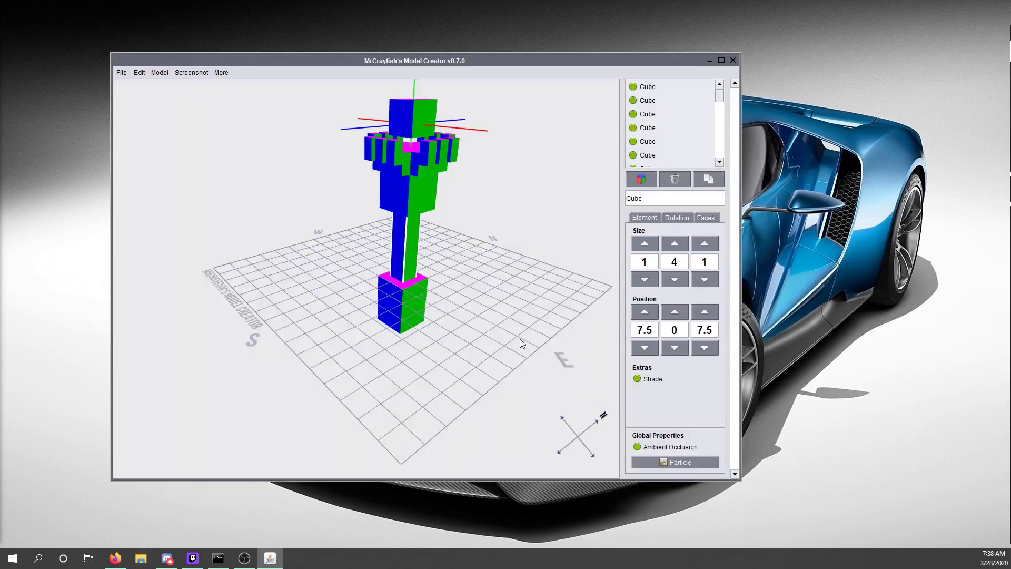
left_click_drag(521, 343, 236, 250)
left_click(679, 90)
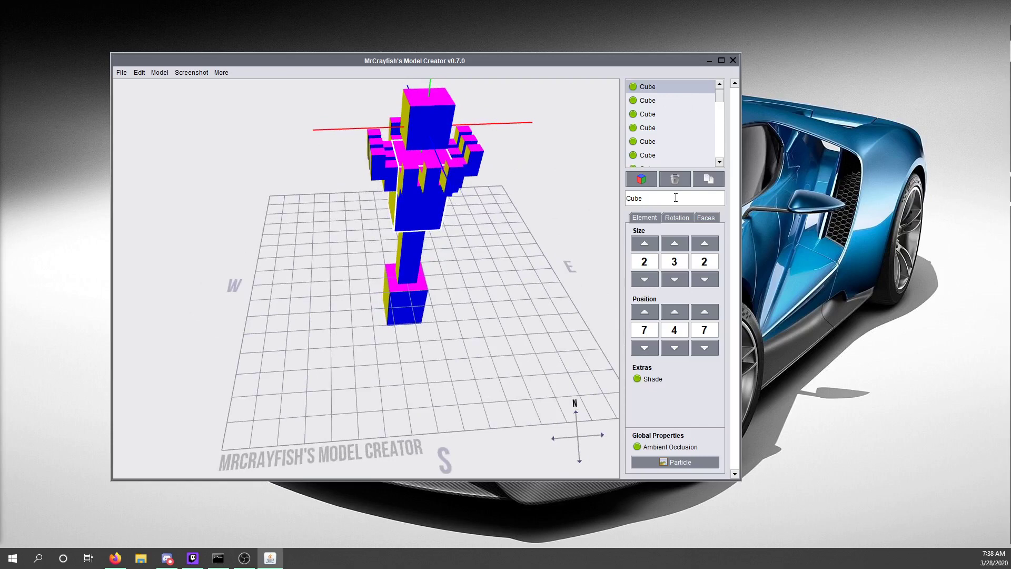
left_click(706, 218)
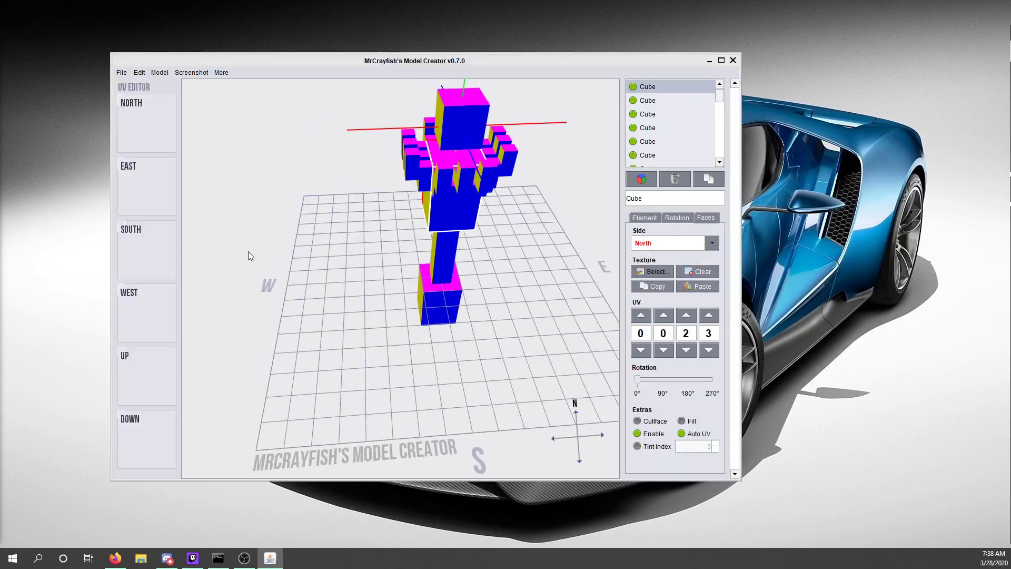
Step: Load sticktexture.png from the Torch Model folder into the Texture Manager and apply it to the cube's North face
left_click(652, 271)
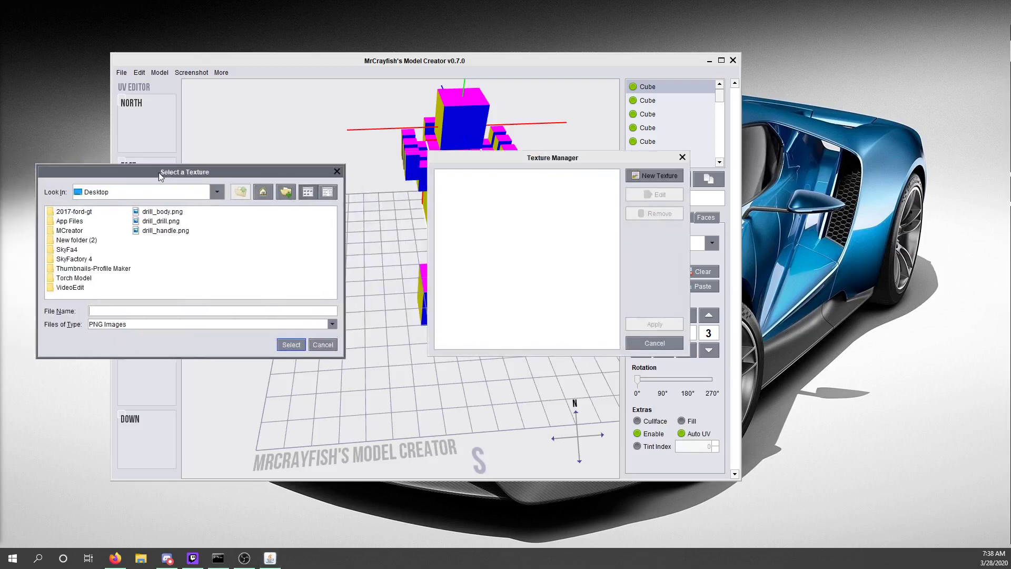
left_click_drag(159, 175, 223, 184)
double_click(152, 287)
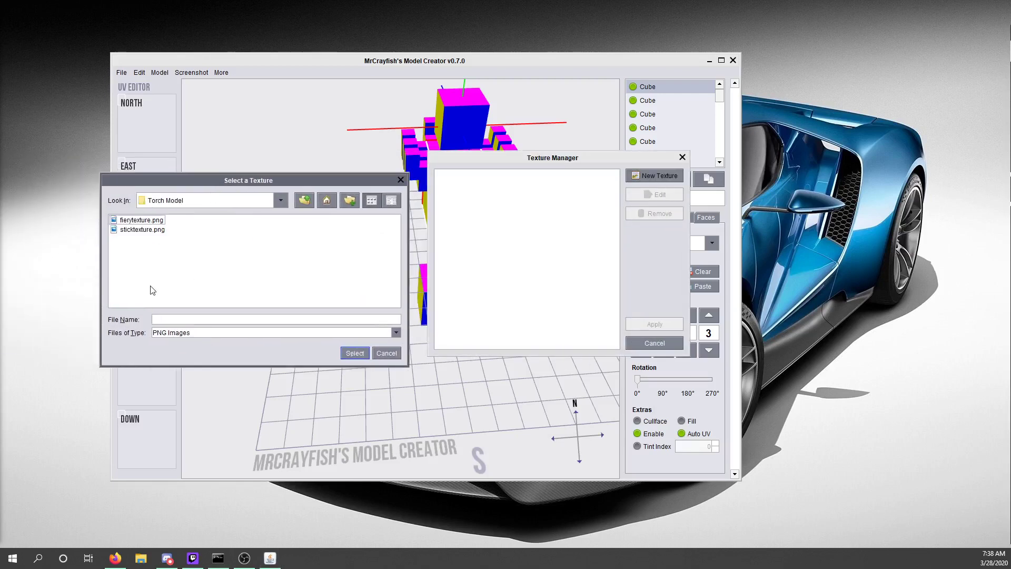
double_click(151, 230)
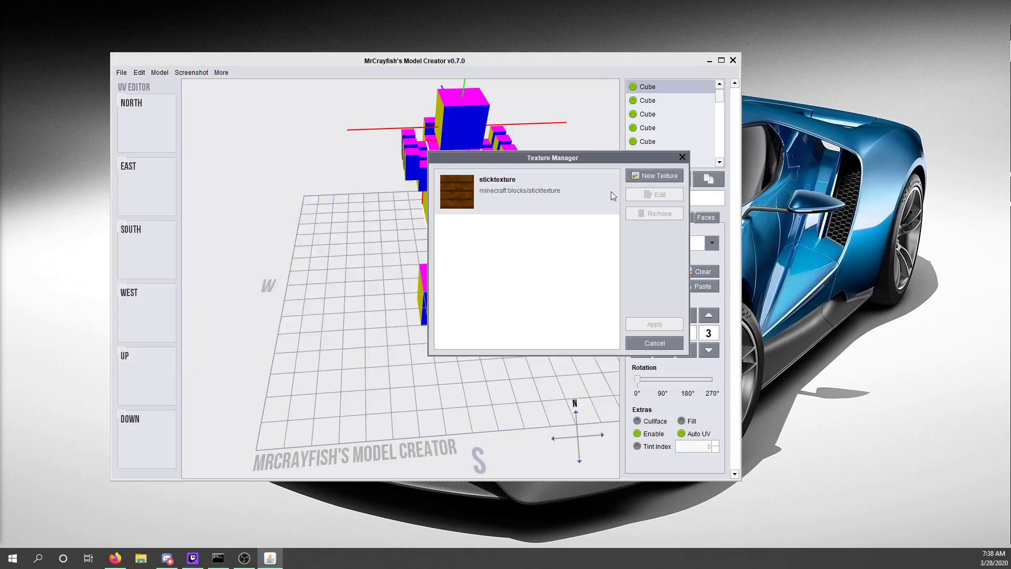
left_click(533, 206)
left_click(655, 324)
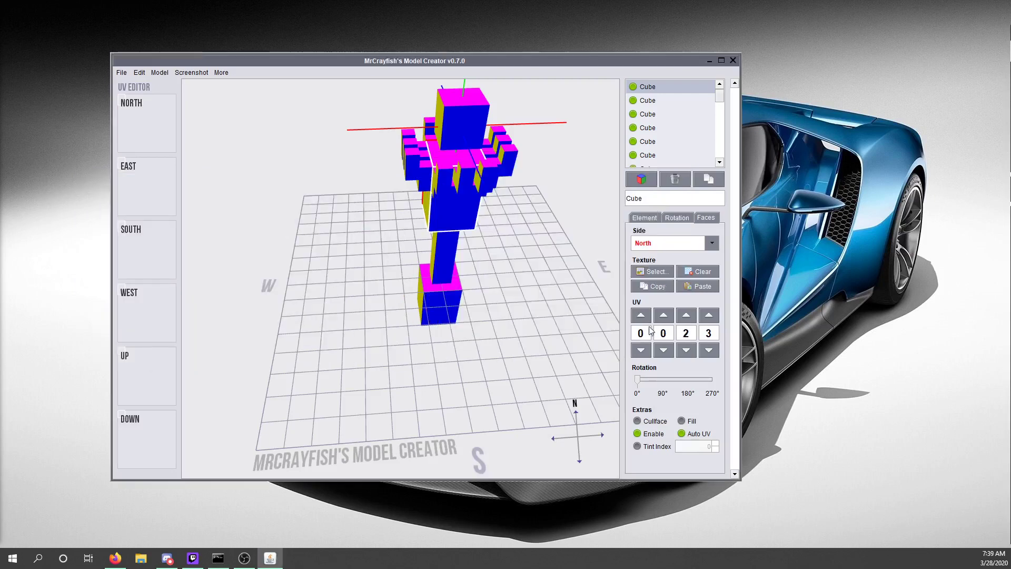
Step: Paste the stick texture onto the first cube's East, South and West faces
left_click(665, 244)
left_click(696, 275)
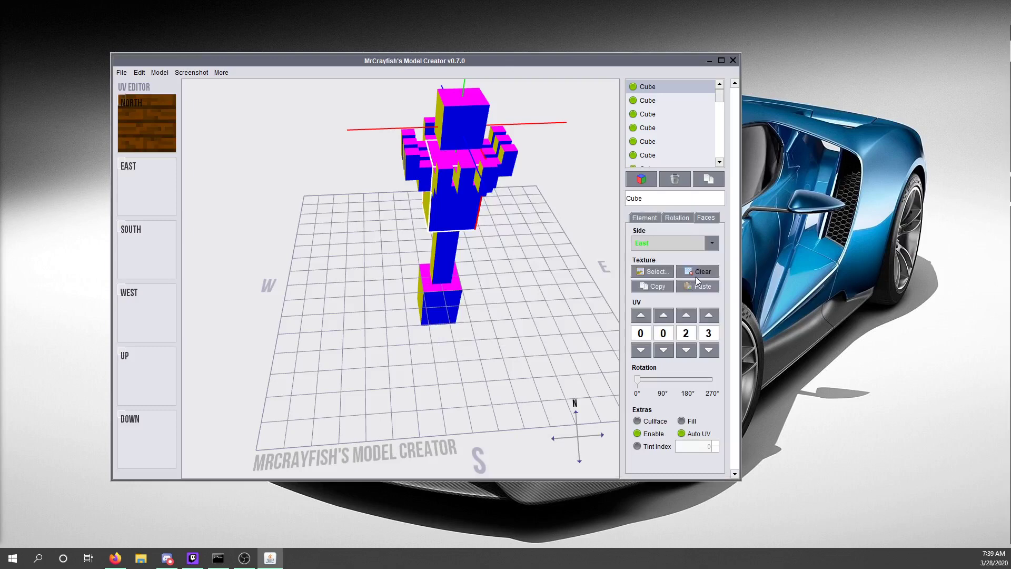
left_click(697, 286)
left_click(679, 242)
left_click(676, 291)
left_click(694, 287)
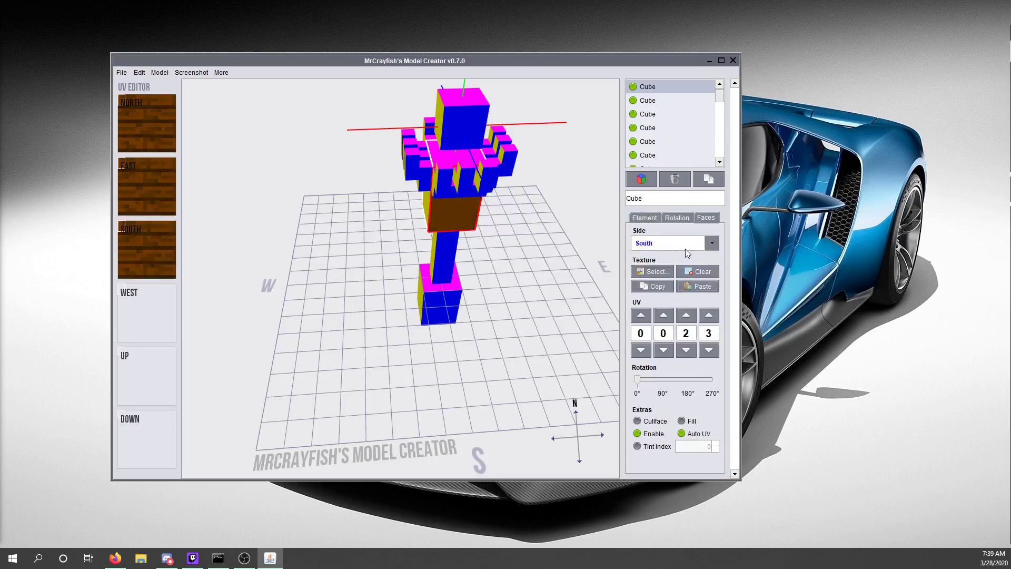
left_click(684, 247)
left_click(672, 308)
left_click(697, 286)
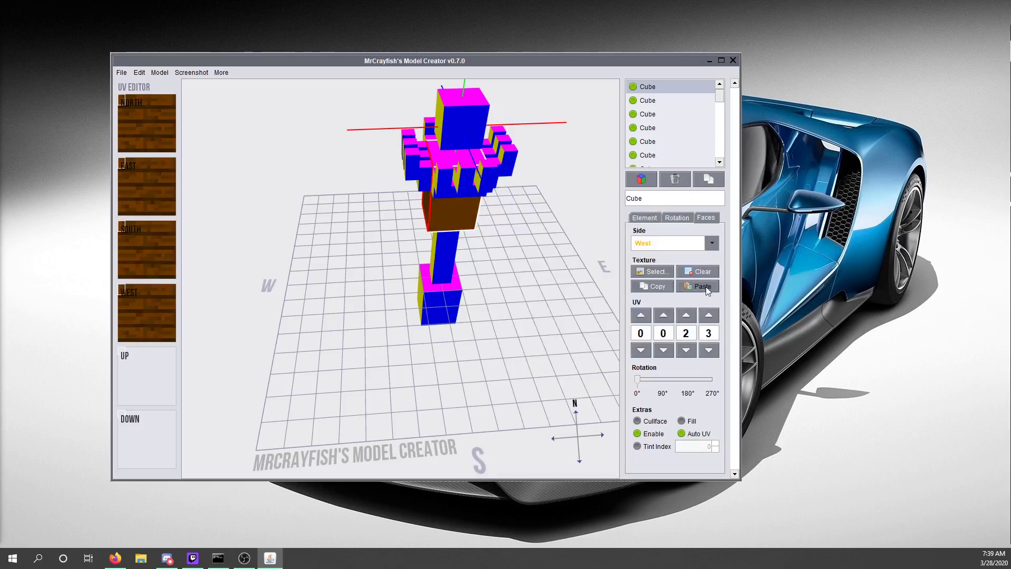
left_click_drag(525, 290, 296, 289)
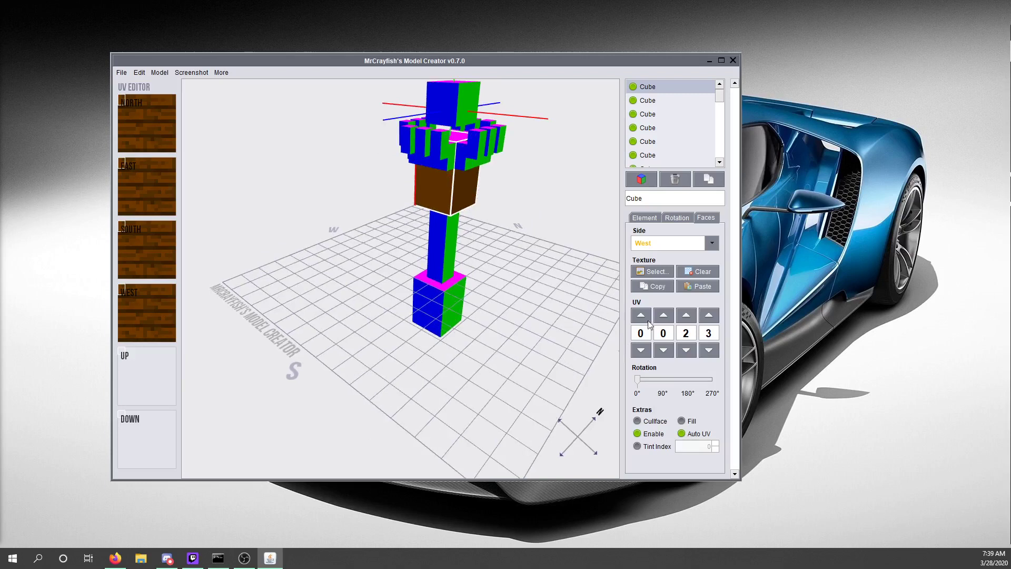
Step: Try shifting the West face's UV start coordinates back and forth, and switch the face settings to the Up side
left_click(642, 316)
left_click(641, 350)
left_click(665, 316)
left_click(663, 349)
left_click(663, 350)
left_click(663, 349)
left_click(663, 350)
left_click_drag(530, 360, 596, 299)
left_click(648, 247)
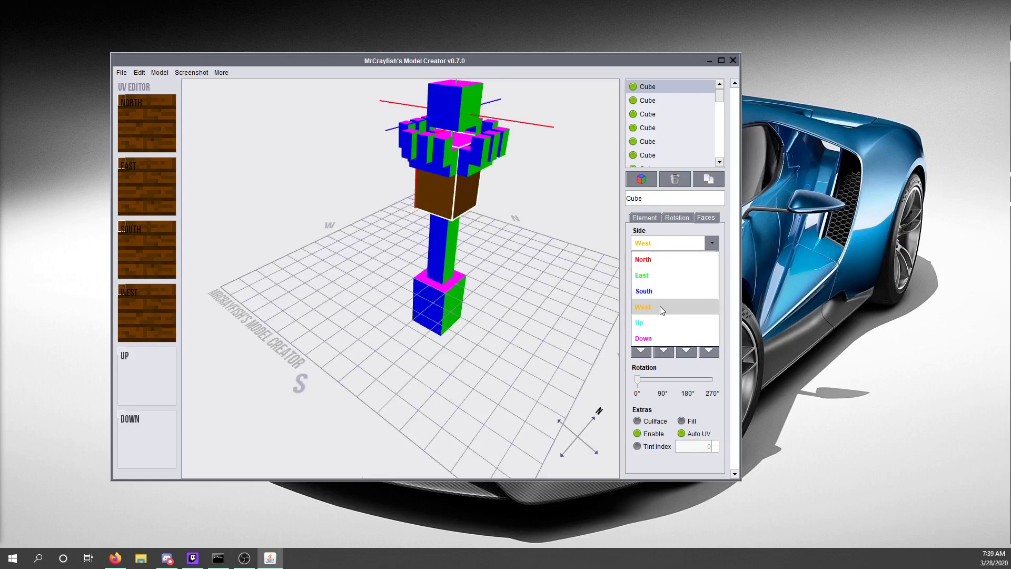
left_click(662, 322)
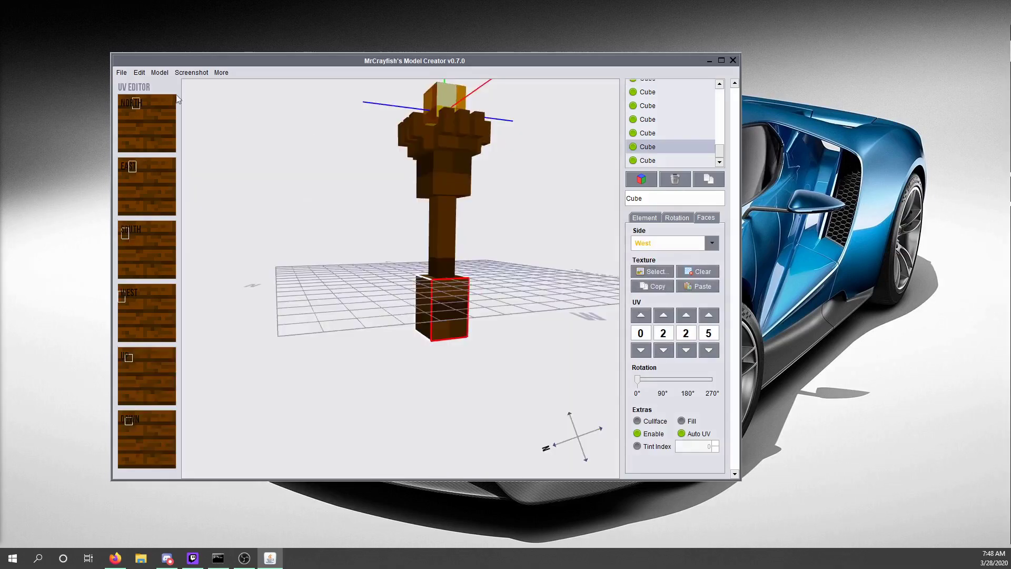
Step: Export the finished torch as a JSON model named Torchmodel into the Torch Model folder on the Desktop
left_click_drag(282, 160, 352, 193)
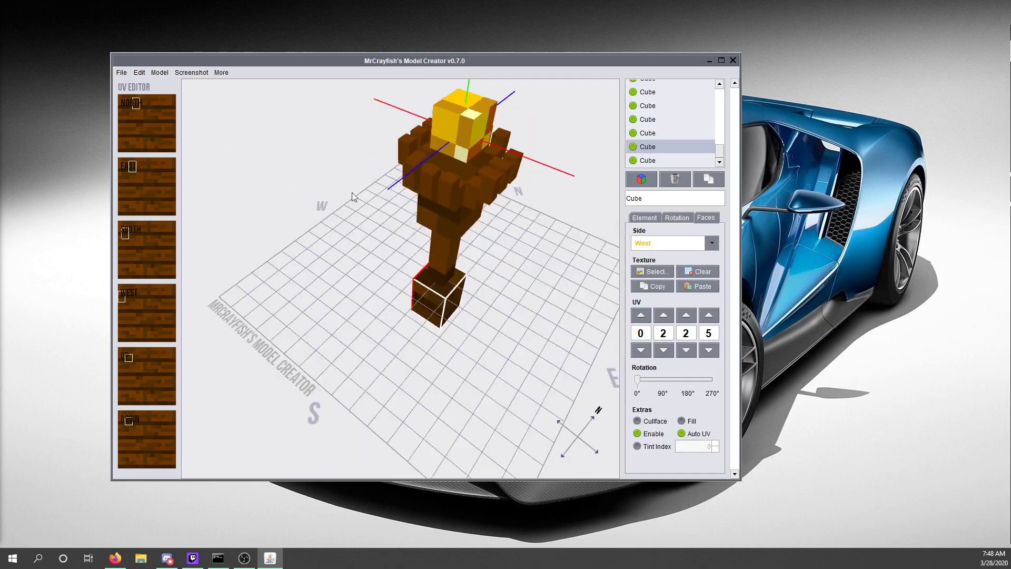
left_click(121, 72)
left_click(152, 132)
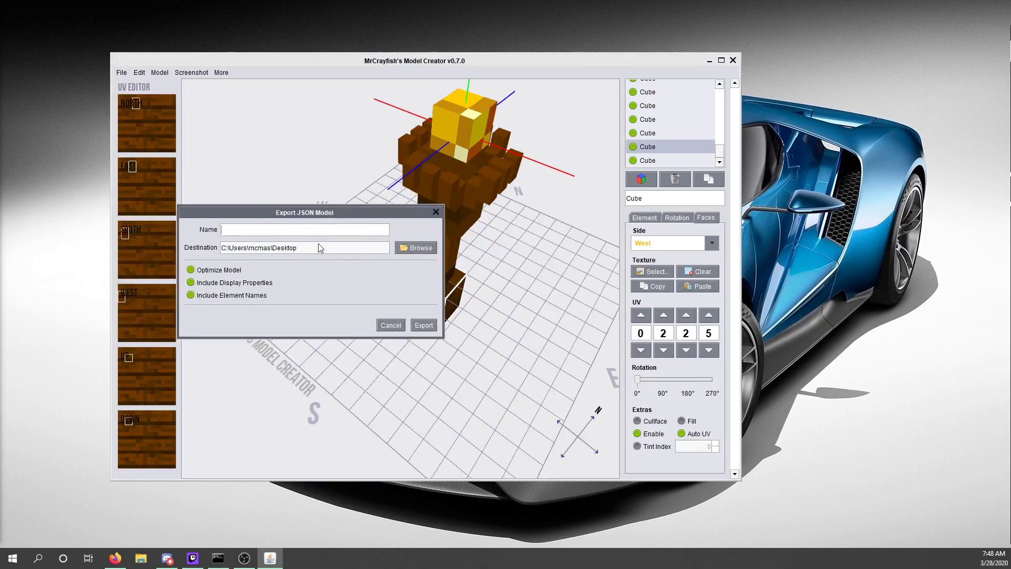
left_click(414, 248)
left_click(200, 290)
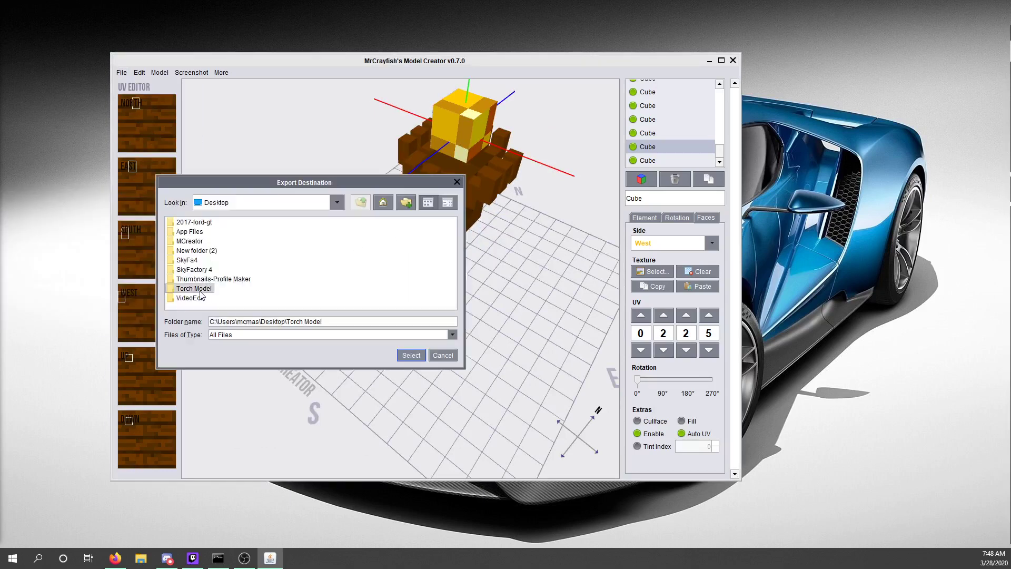
double_click(200, 289)
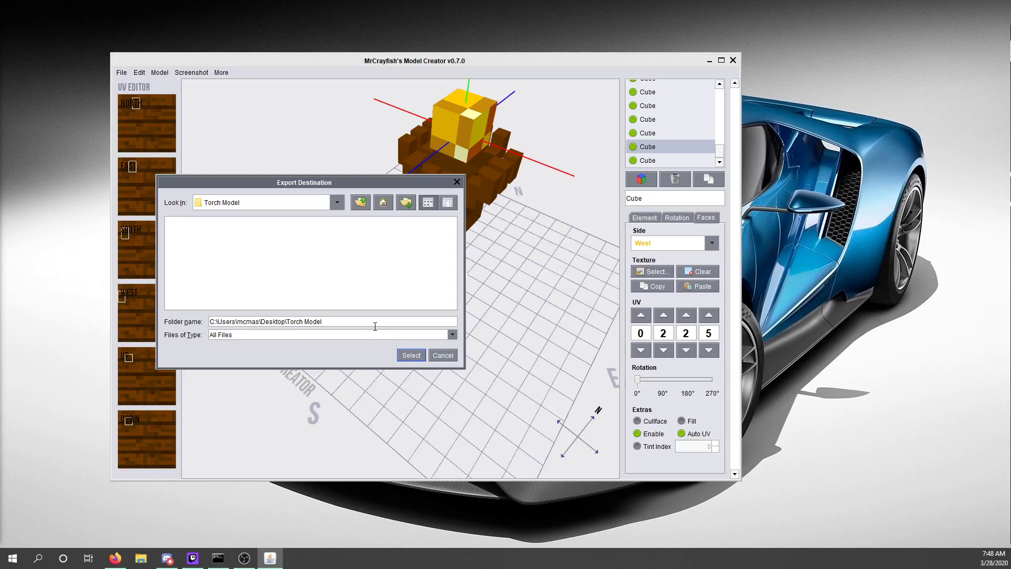
left_click(401, 353)
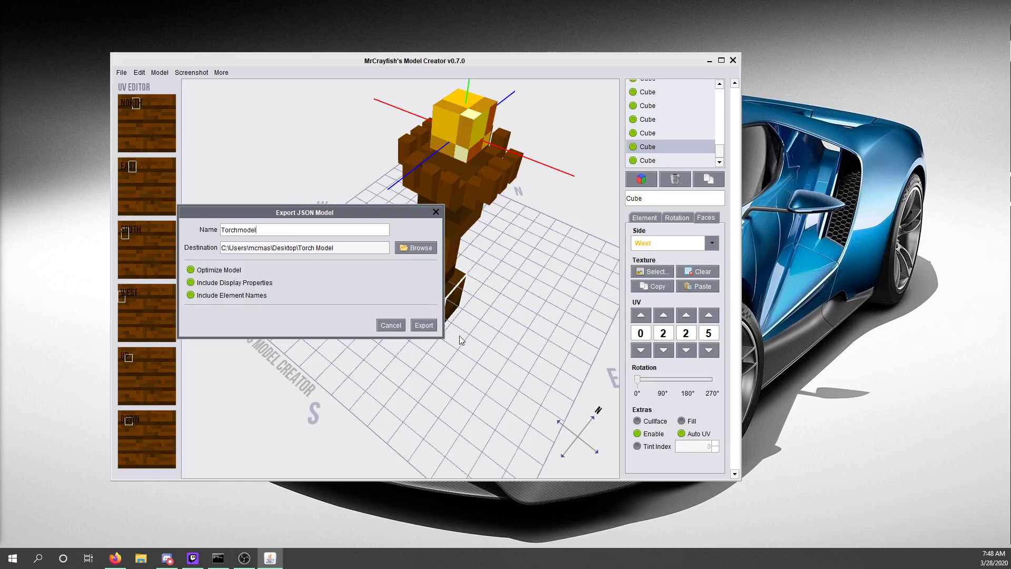
left_click(423, 324)
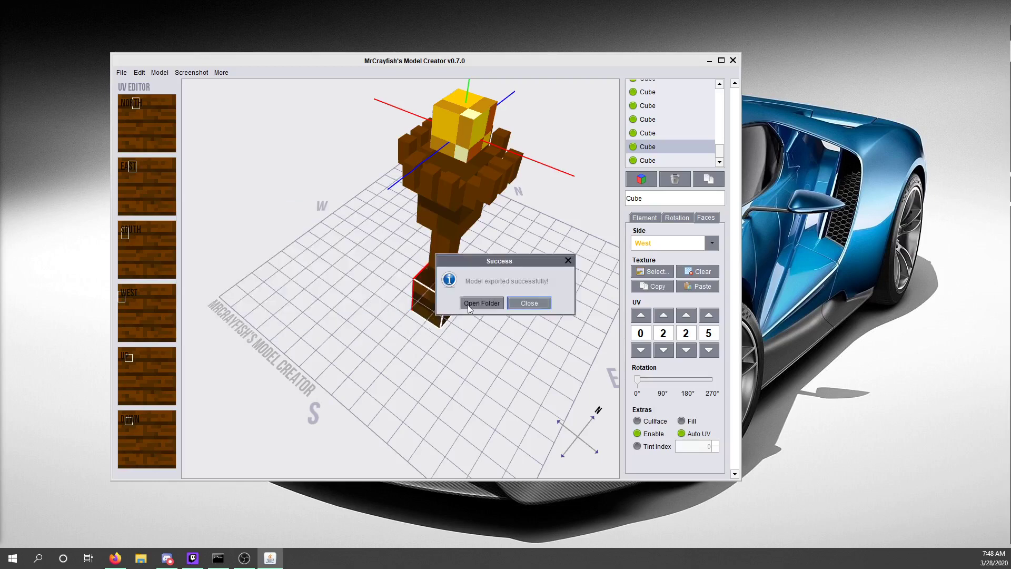
left_click(529, 303)
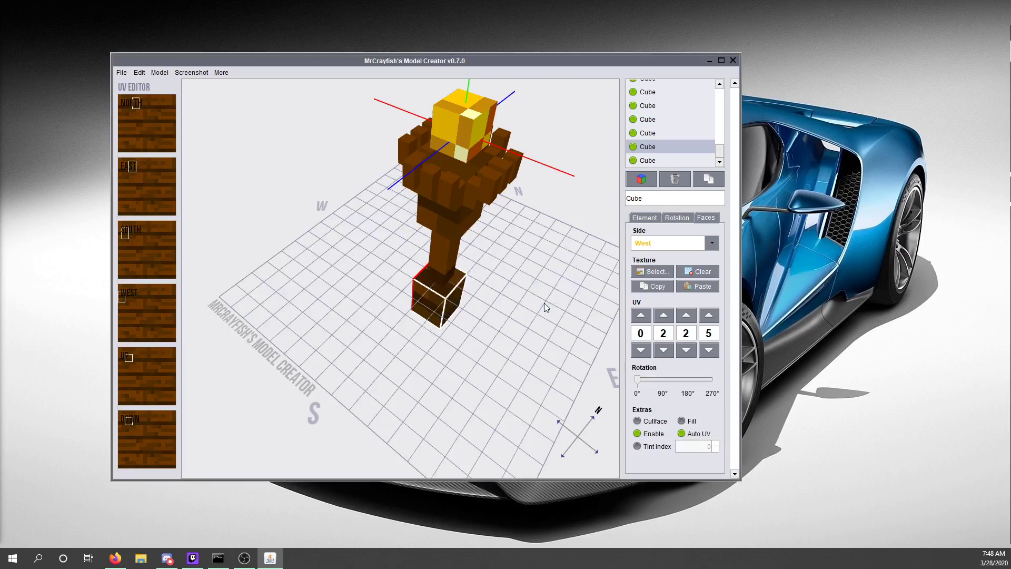
Step: Close Model Creator, check the exported file in the Torch Model folder on the Desktop, and close the folder
left_click(731, 61)
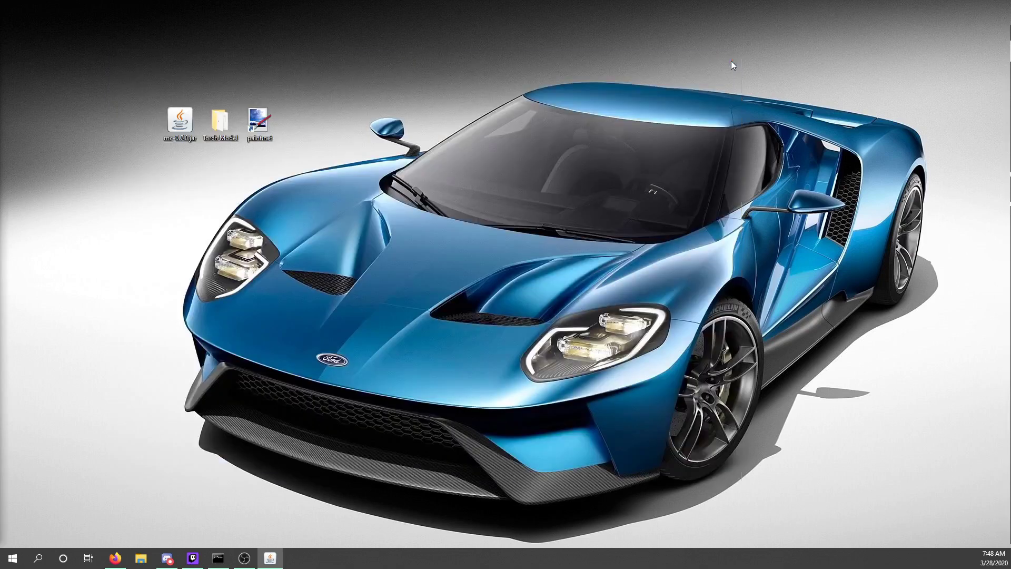
double_click(231, 127)
left_click_drag(388, 107, 484, 211)
left_click(480, 227)
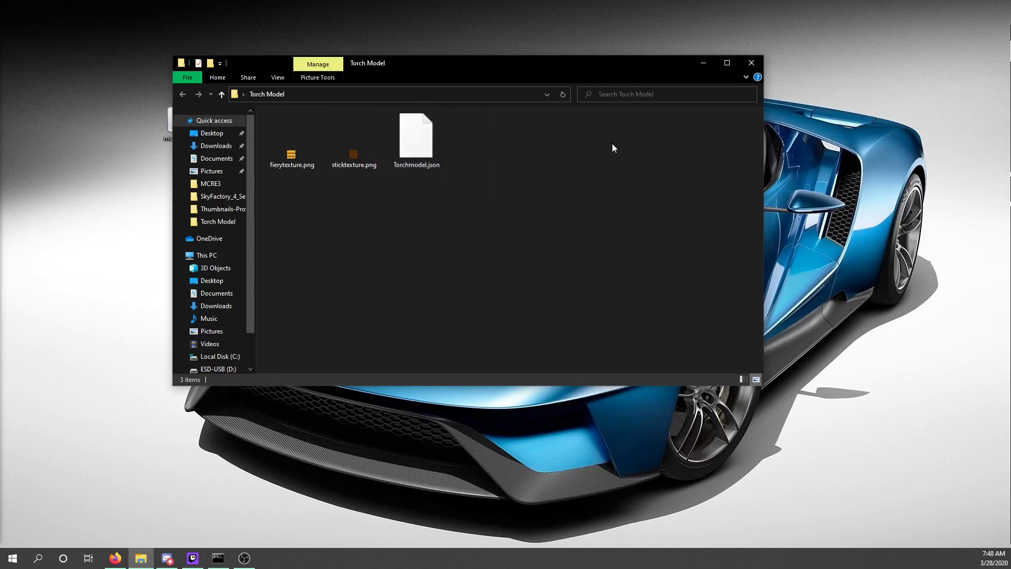
left_click(751, 64)
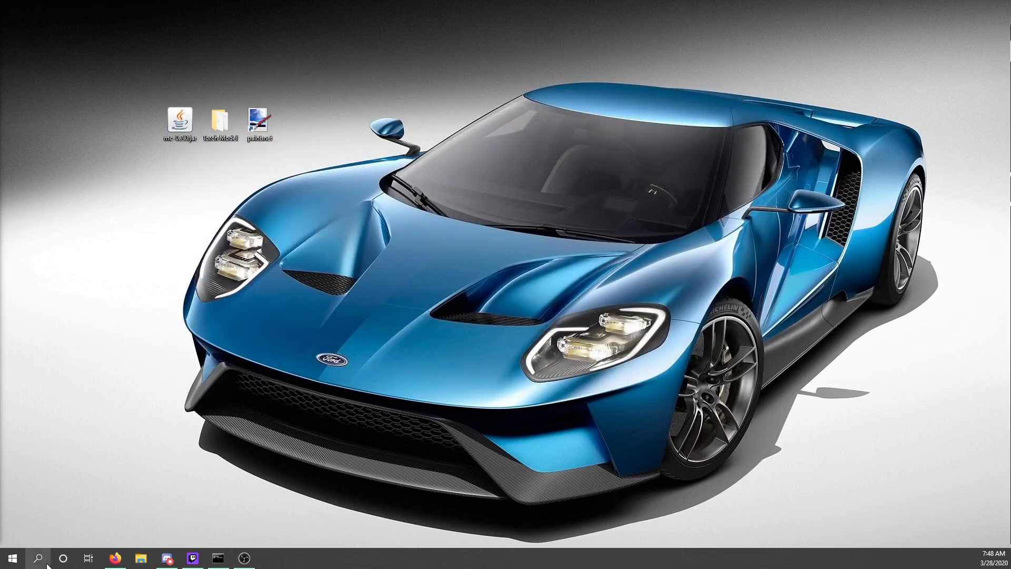
Step: Launch Mine-imator and create a new project named model
left_click(45, 561)
type("mine")
key("Return")
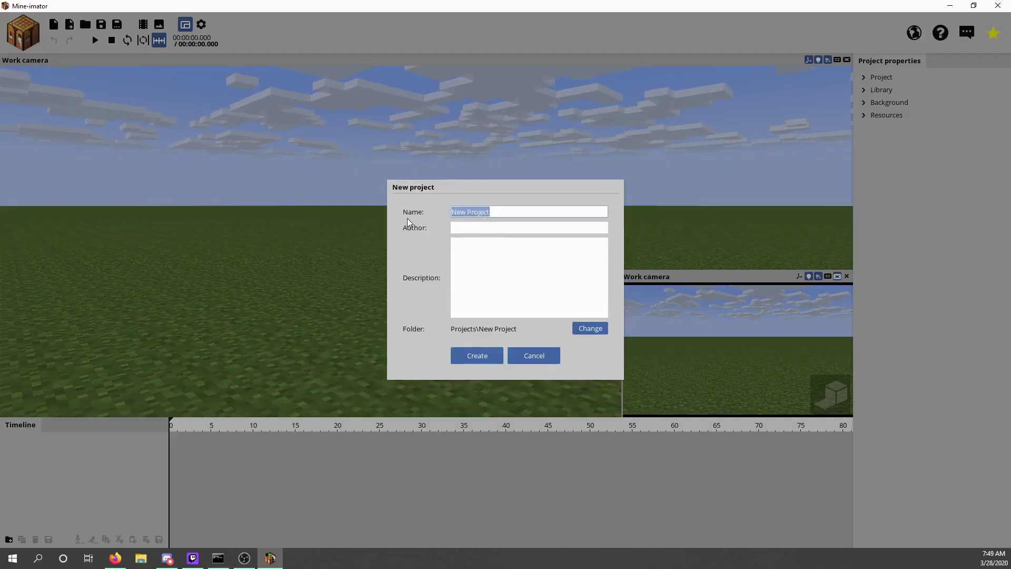
type("model")
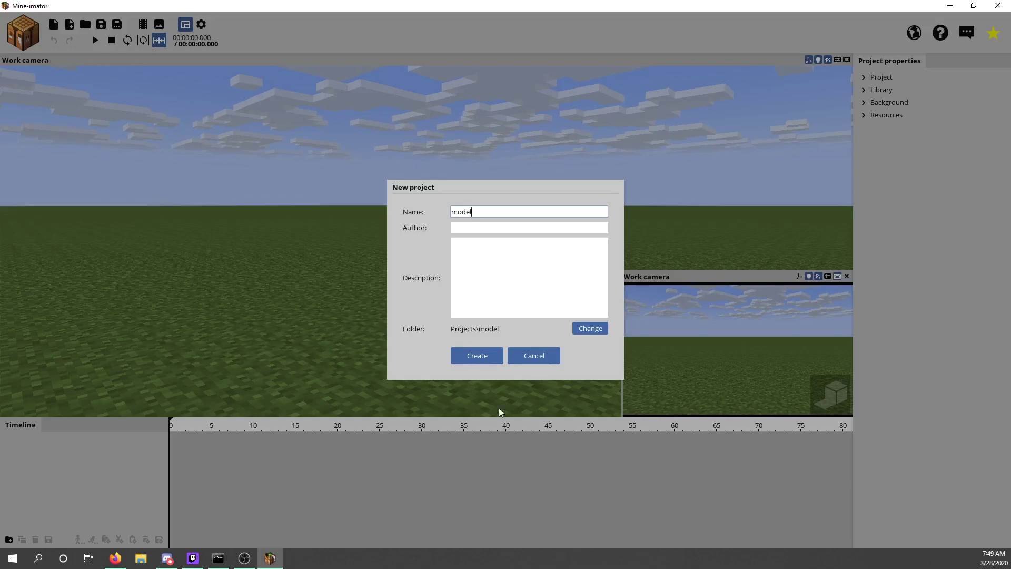
left_click(462, 357)
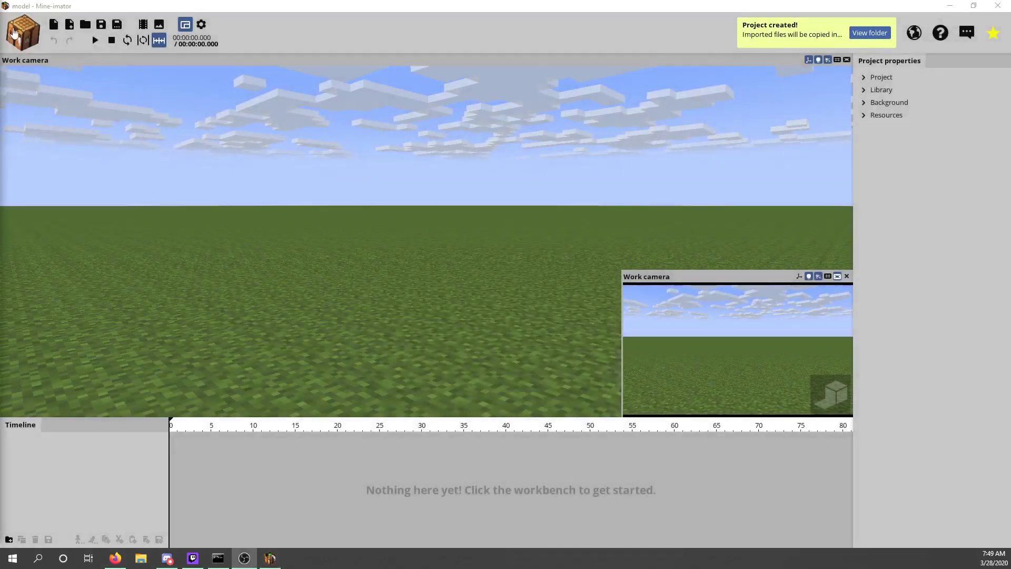
Step: Create a model object in the scene from Torchmodel.json in the Torch Model folder, declining the Modelbench download
left_click(37, 33)
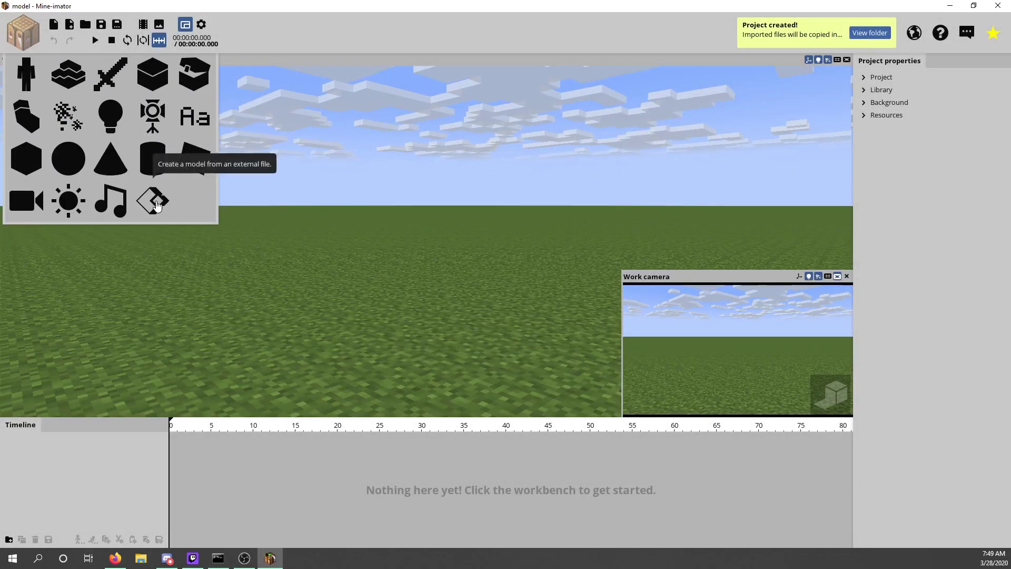
left_click(156, 204)
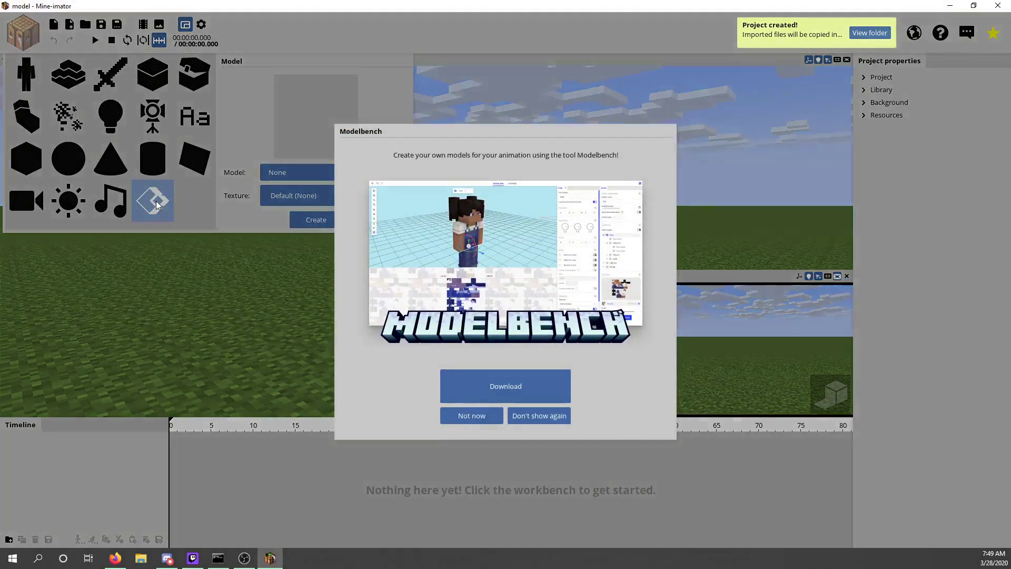
left_click(472, 414)
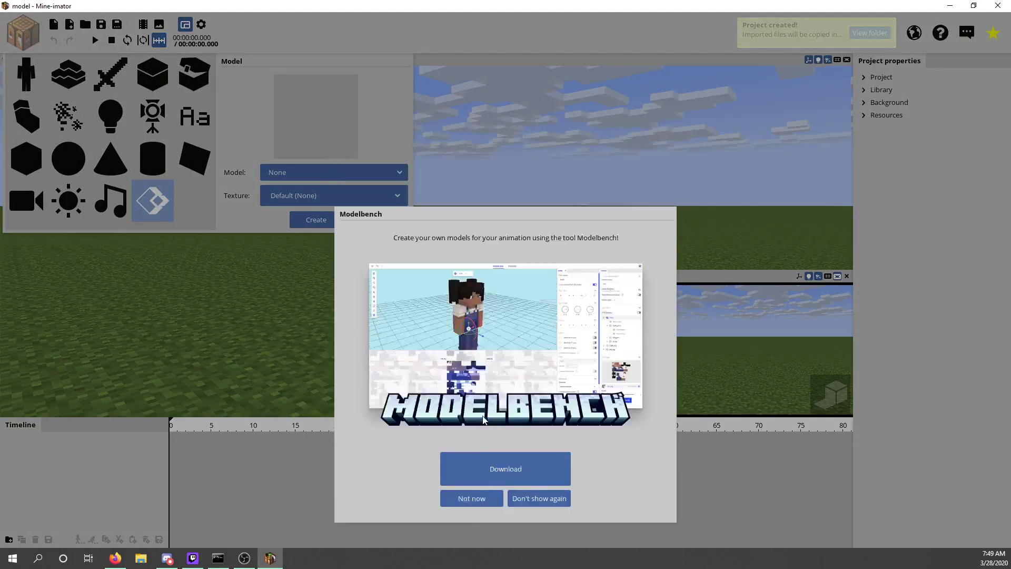
left_click(349, 177)
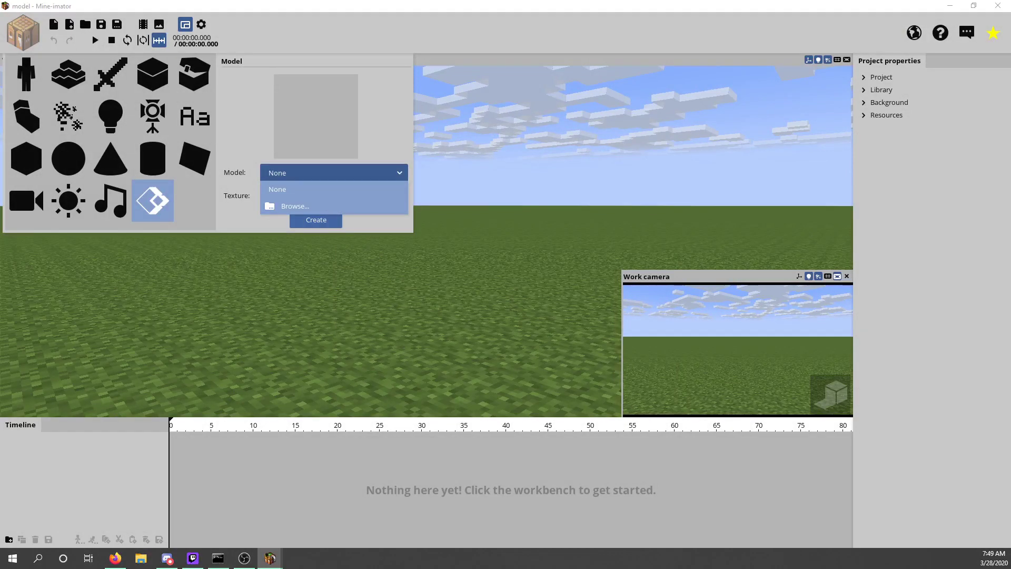
left_click(295, 206)
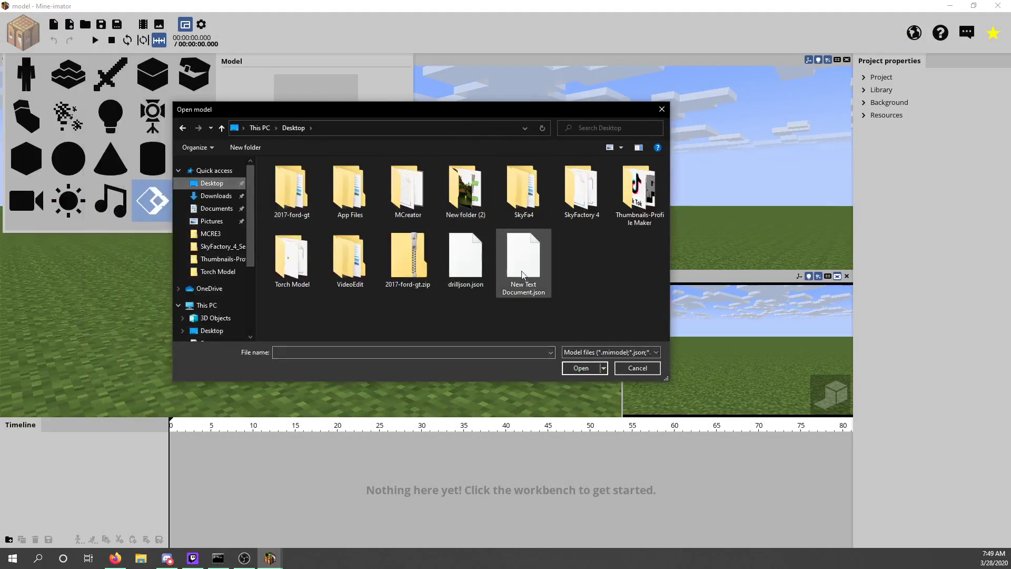
double_click(300, 266)
left_click(295, 210)
left_click(583, 368)
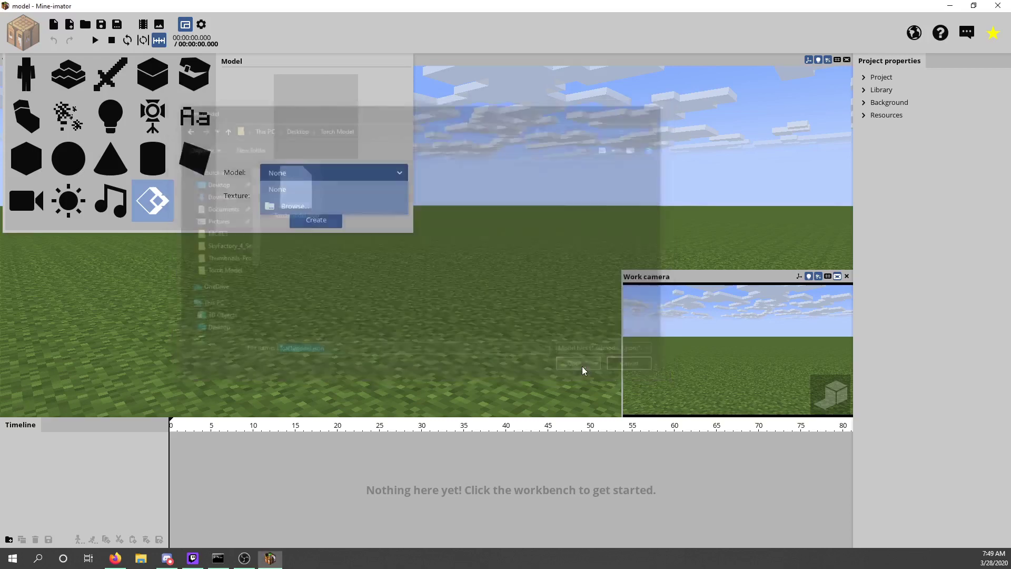
left_click(316, 219)
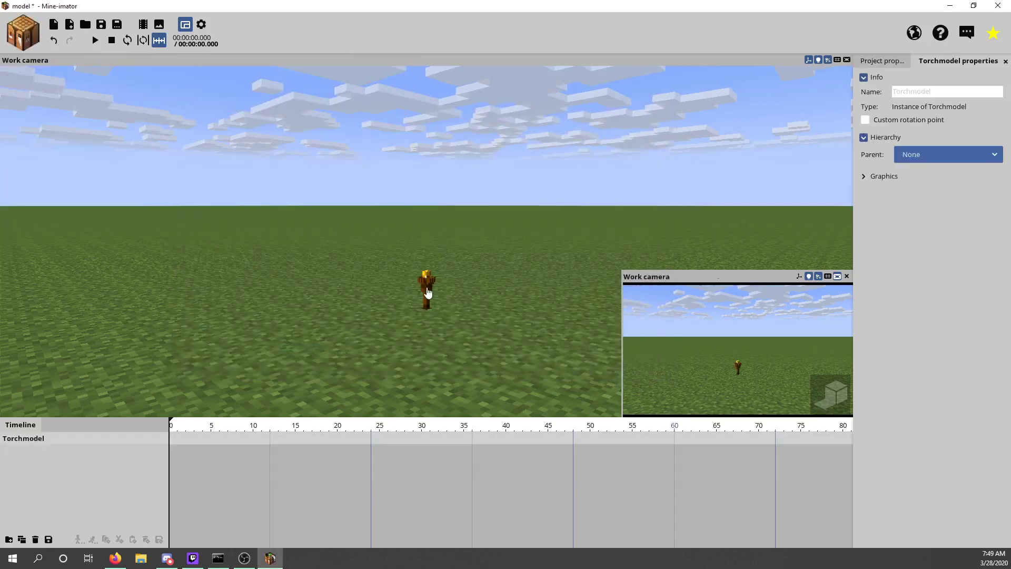
Step: Scale the torch to about 4.04 and raise it out of the ground to about Y 11.55
left_click_drag(323, 184, 323, 163)
left_click_drag(726, 263, 758, 262)
key("w")
right_click_drag(347, 241, 432, 240)
key("a")
key("s")
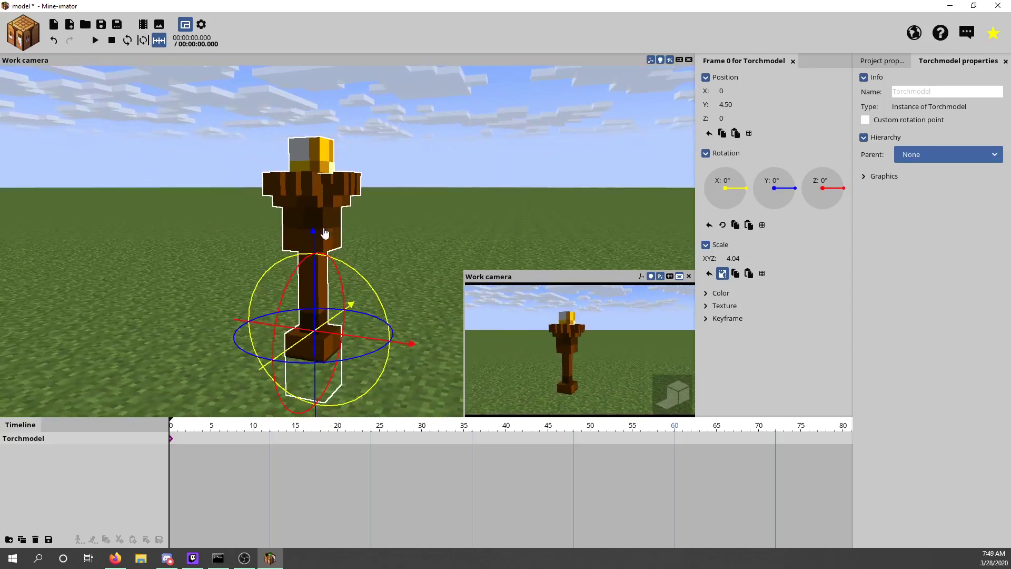
left_click_drag(325, 234, 325, 206)
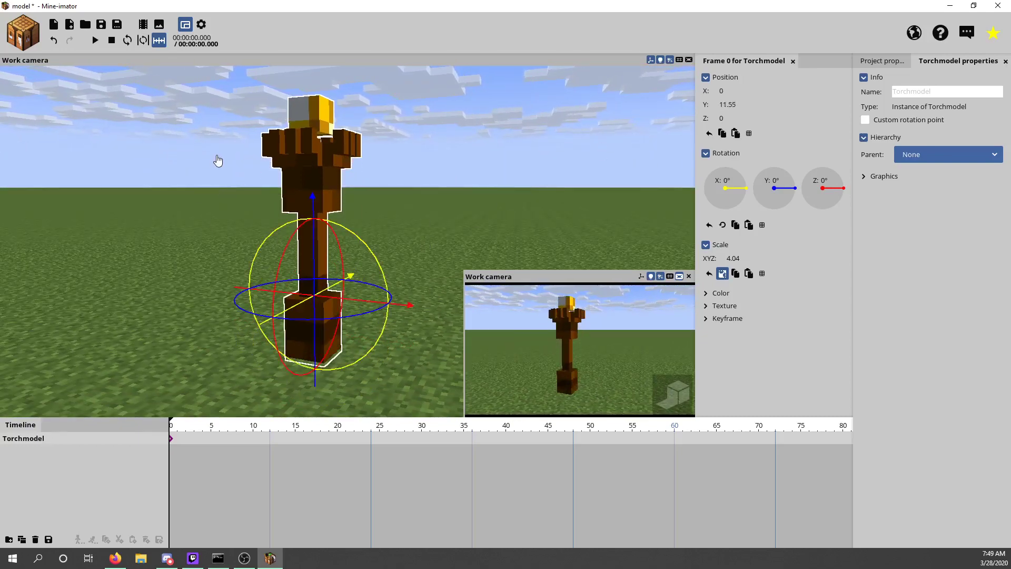
Step: Enlarge the torch to a scale of about 4.93 and raise it to about Y 14.94
right_click_drag(456, 109, 382, 133)
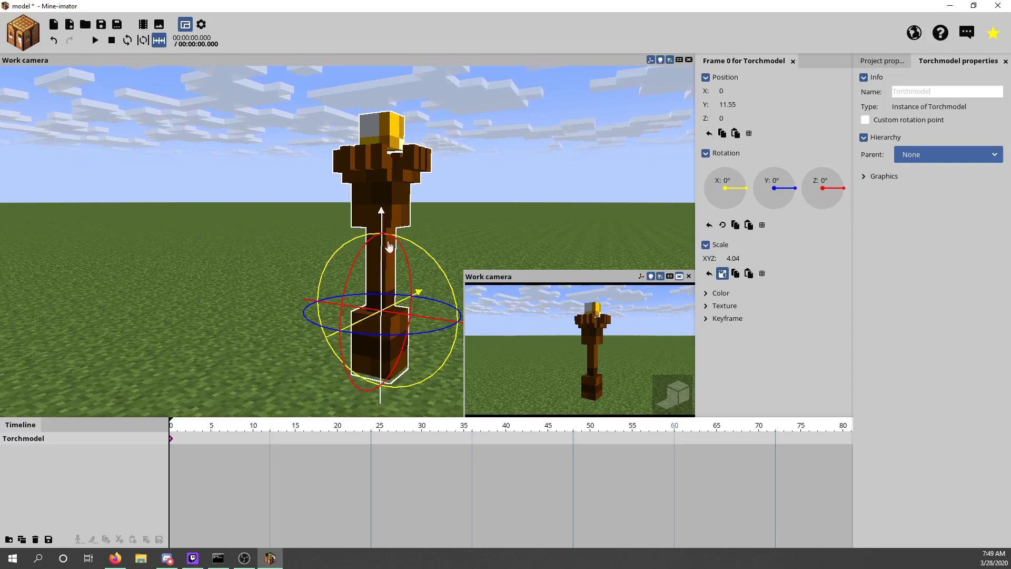
left_click_drag(736, 258, 744, 255)
left_click_drag(386, 223, 387, 209)
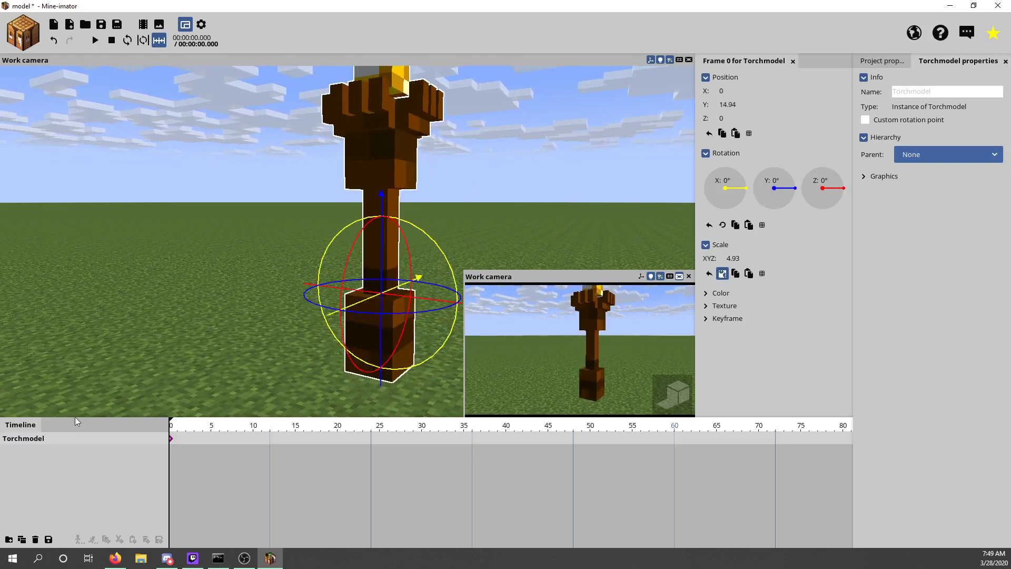
Step: Tilt the torch with the rotation rings to about X 19.56° and Z -387.31°
right_click_drag(227, 321, 347, 241)
scroll(399, 163, "down", 4)
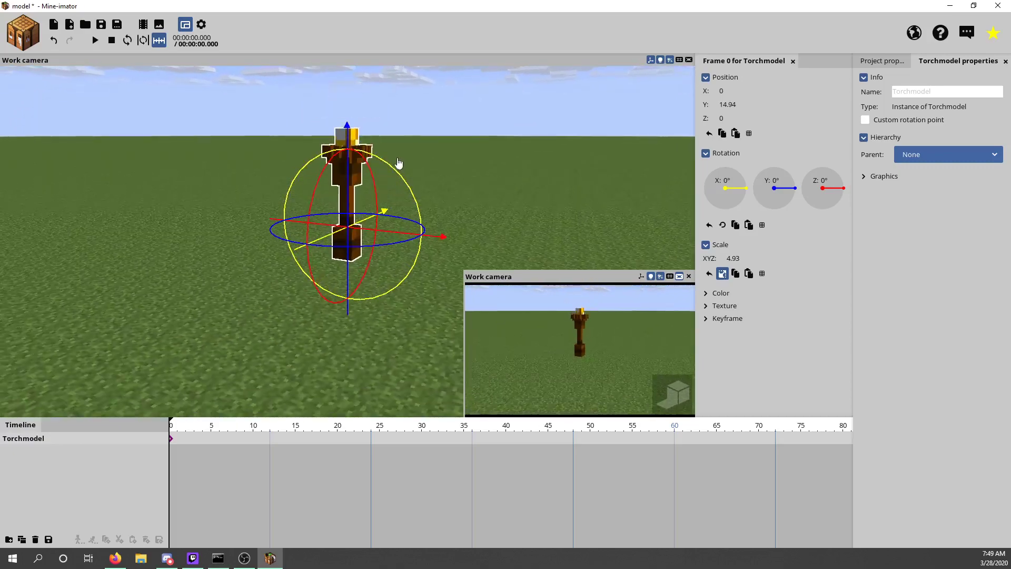
scroll(398, 164, "down", 1)
mouse_move(213, 171)
right_mouse_down()
mouse_move(295, 221)
mouse_move(137, 145)
mouse_move(179, 148)
mouse_move(213, 170)
right_mouse_up()
key("w")
key("a")
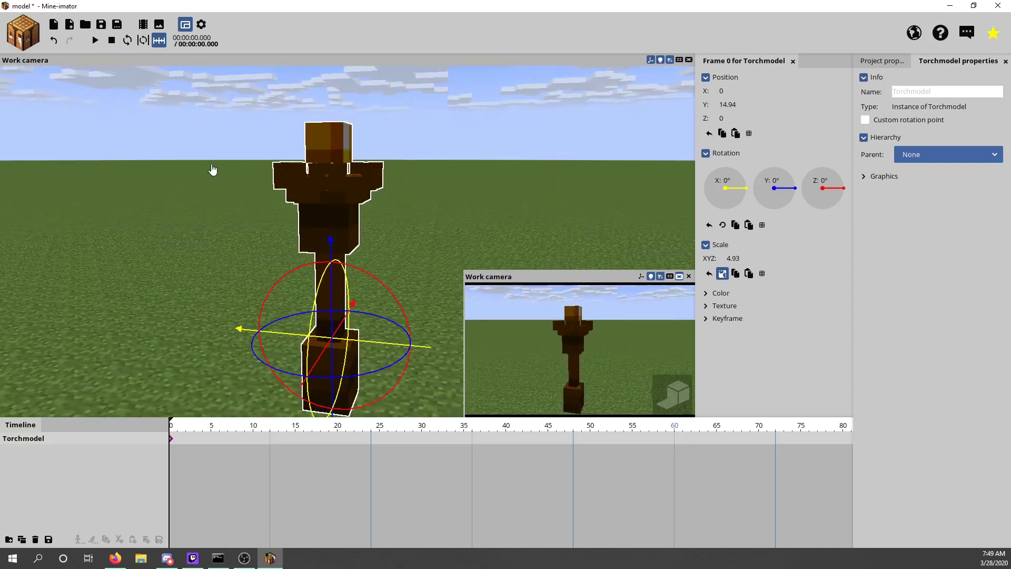
left_click_drag(316, 298, 263, 329)
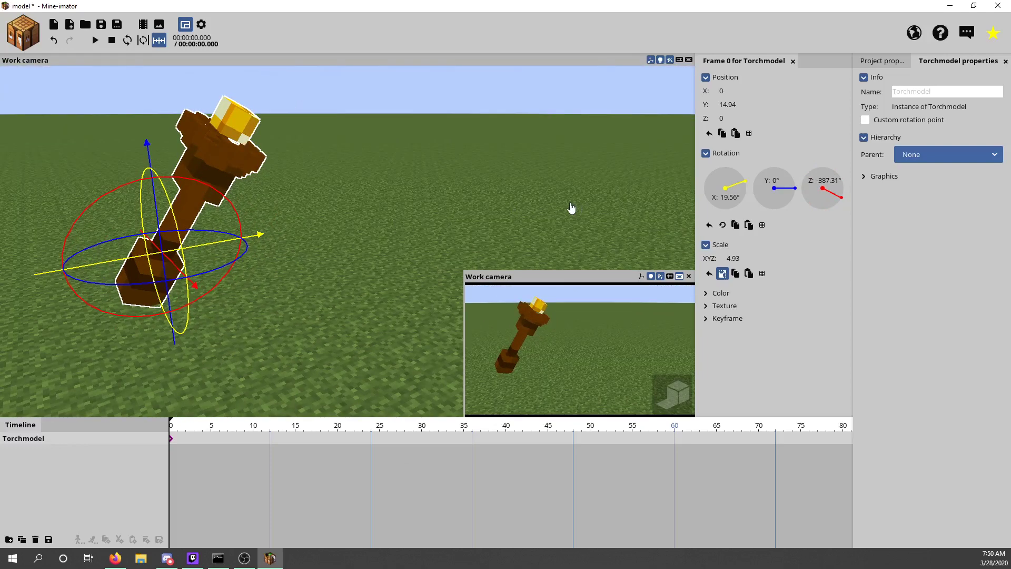